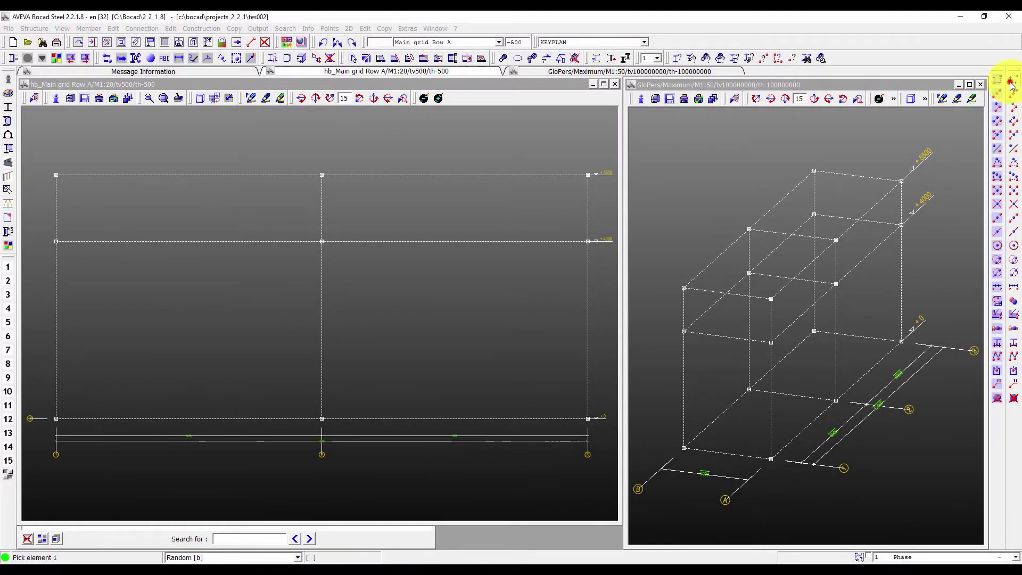
Step: Add an 8 × 2 point array (DX 8:500, DY 2:300) at the Row A grid intersection
{"action": "left_click", "coordinate": [1012, 85]}
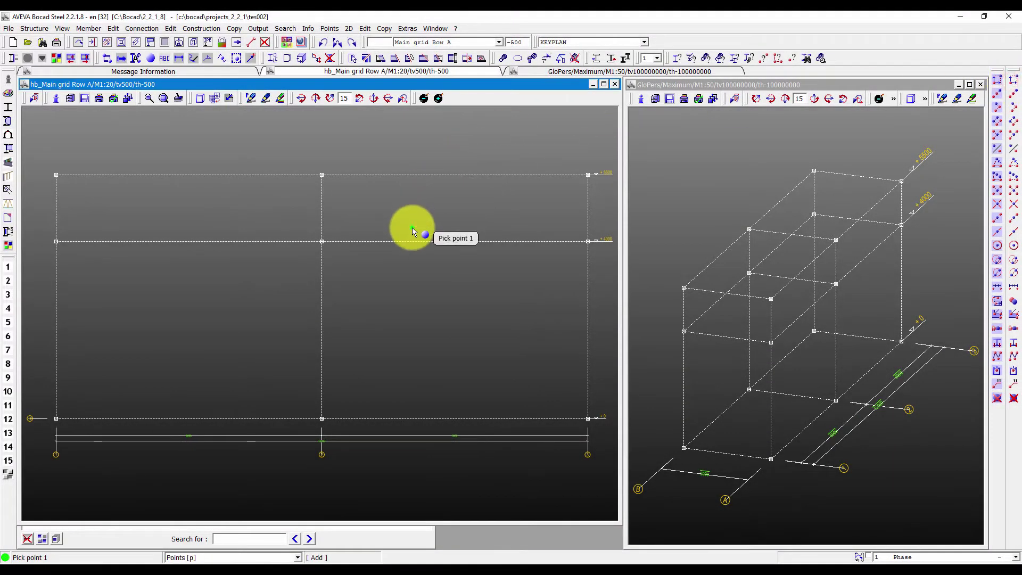
{"action": "double_click", "coordinate": [529, 203]}
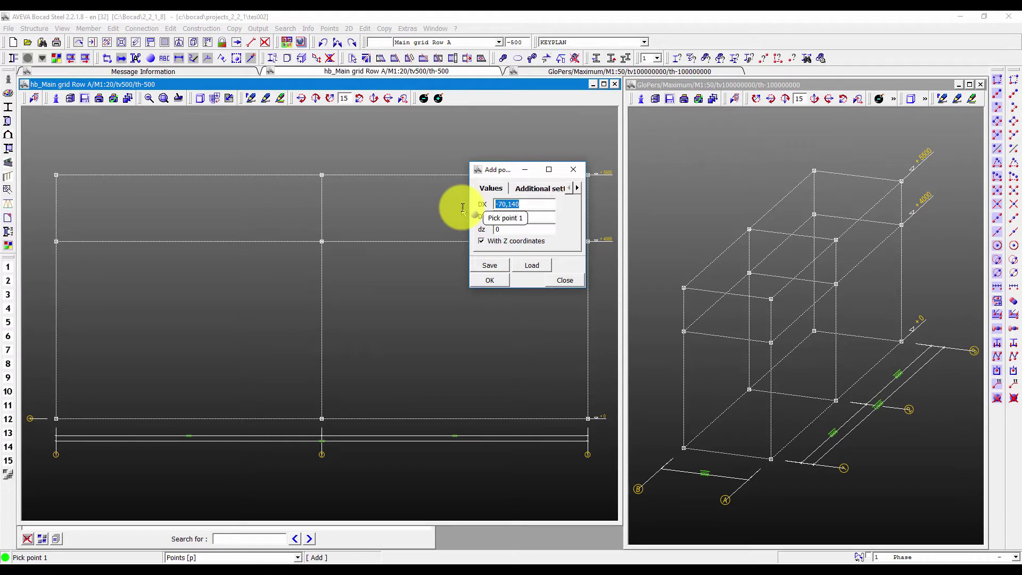
{"action": "double_click", "coordinate": [533, 204]}
{"action": "type", "text": "8:500"}
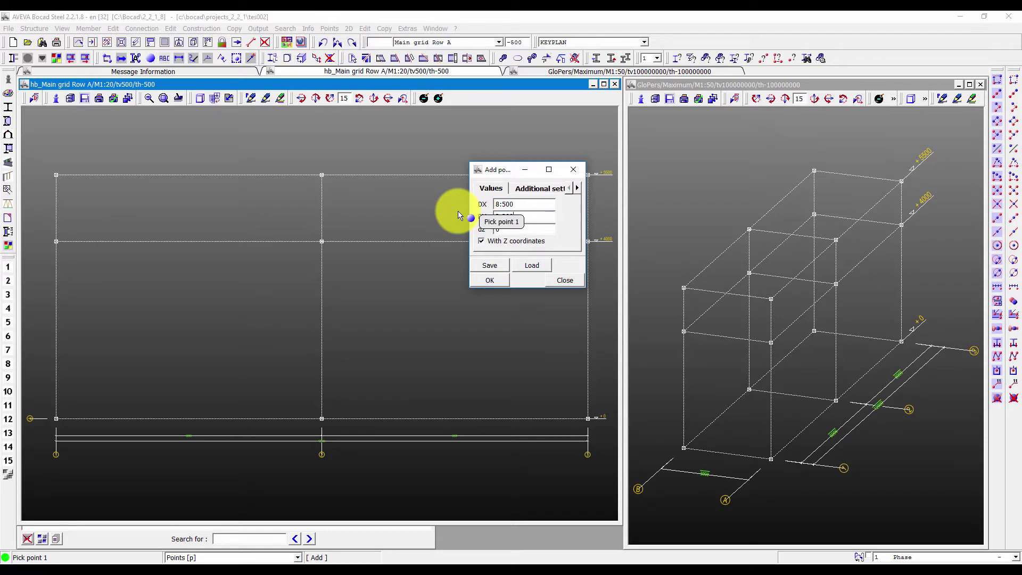
{"action": "left_click", "coordinate": [500, 287]}
{"action": "left_click", "coordinate": [322, 241]}
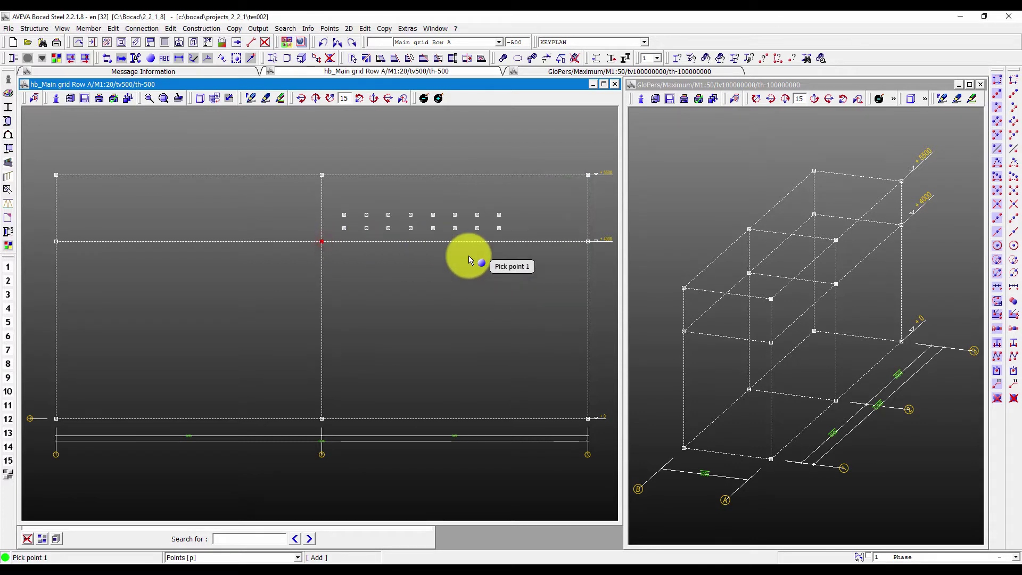
{"action": "left_click_drag", "start_coordinate": [294, 154], "coordinate": [529, 290]}
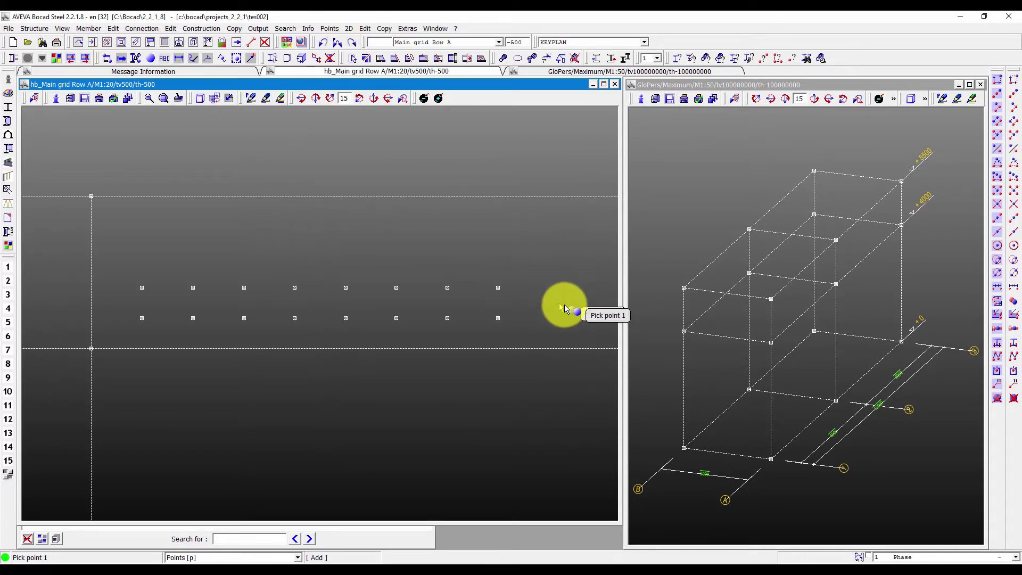
{"action": "key", "text": "Home"}
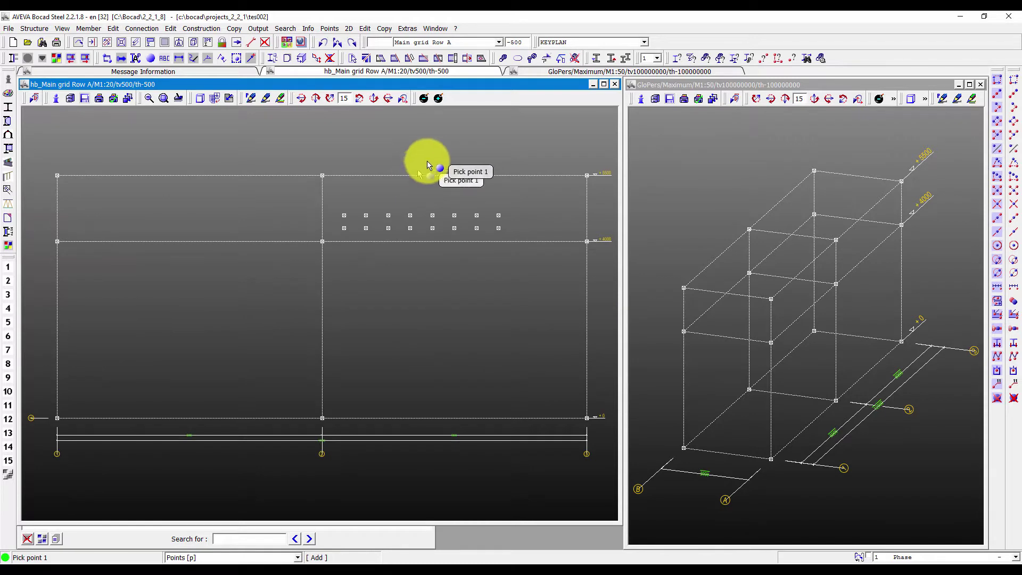
{"action": "left_click_drag", "start_coordinate": [269, 142], "coordinate": [616, 308]}
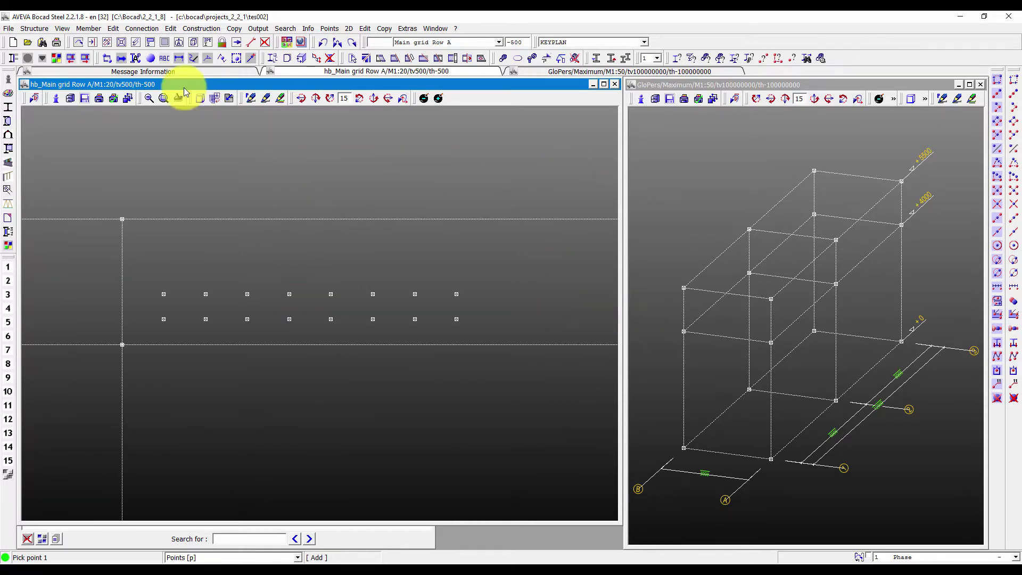
Step: Set up an outline plate with profile PL10, material SS400 and middle anchor
{"action": "left_click", "coordinate": [88, 28]}
{"action": "left_click", "coordinate": [100, 60]}
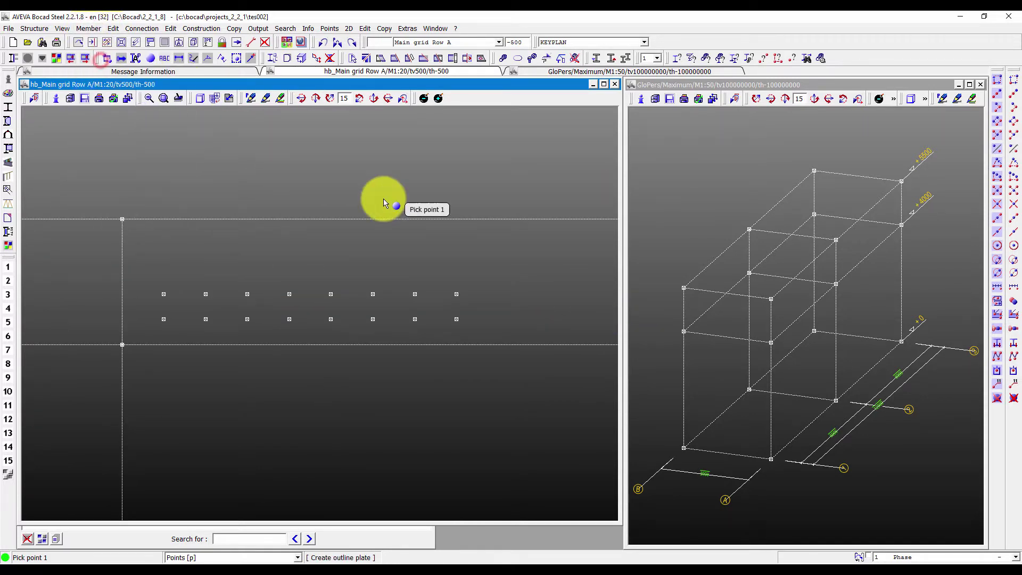
{"action": "left_click", "coordinate": [385, 203]}
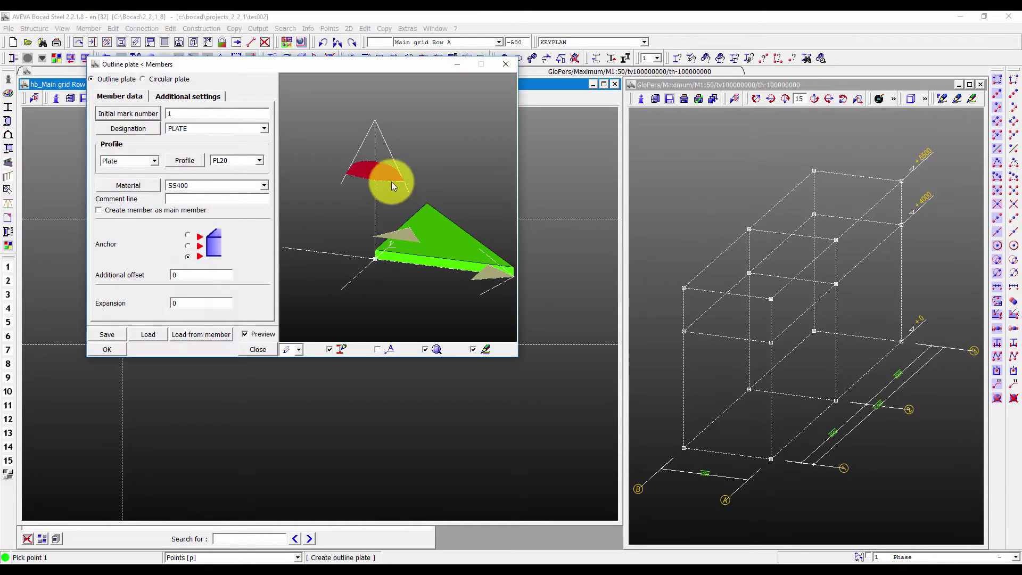
{"action": "left_click_drag", "start_coordinate": [296, 66], "coordinate": [544, 114]}
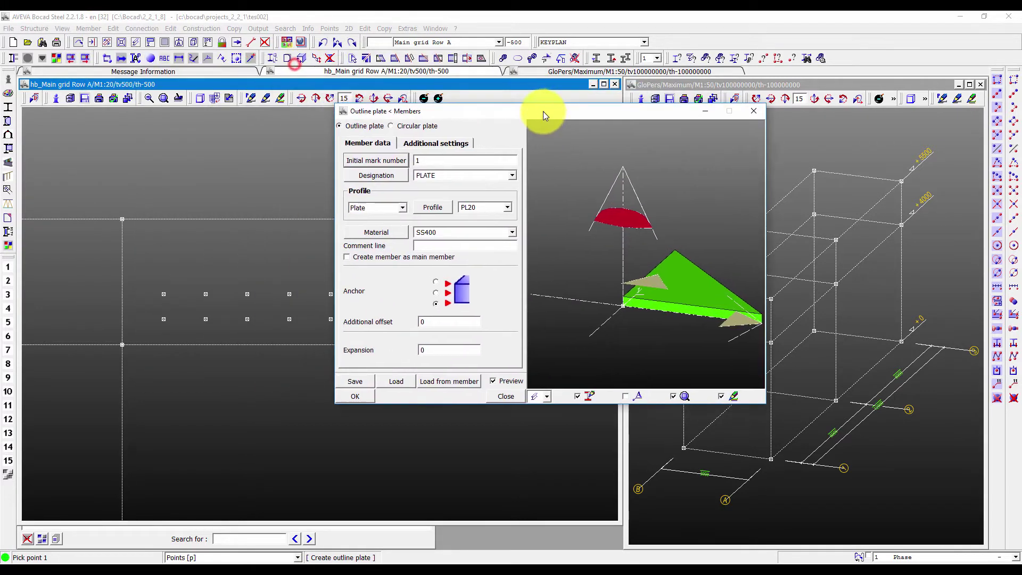
{"action": "double_click", "coordinate": [471, 209]}
{"action": "type", "text": "PL10"}
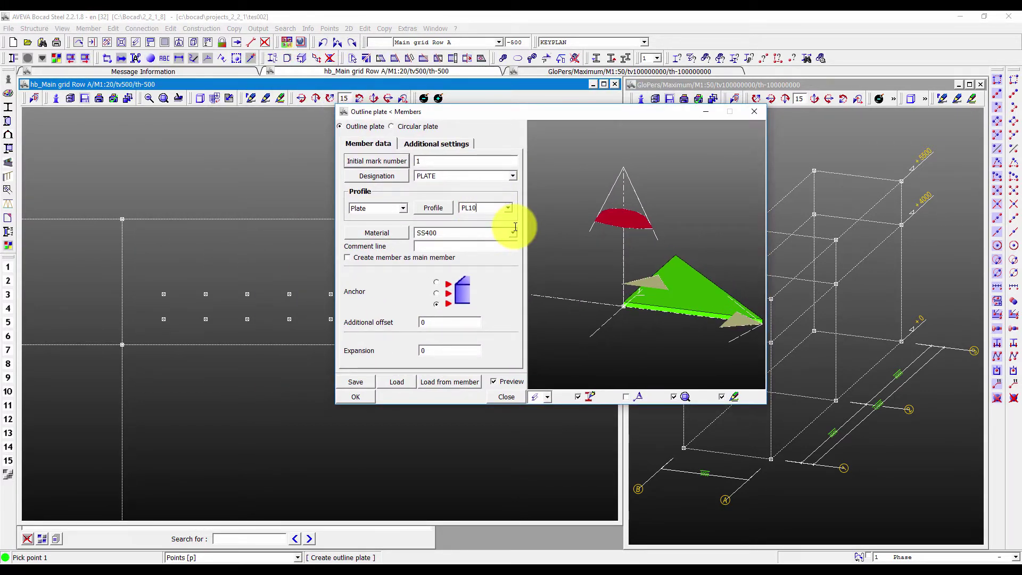
{"action": "left_click", "coordinate": [435, 294]}
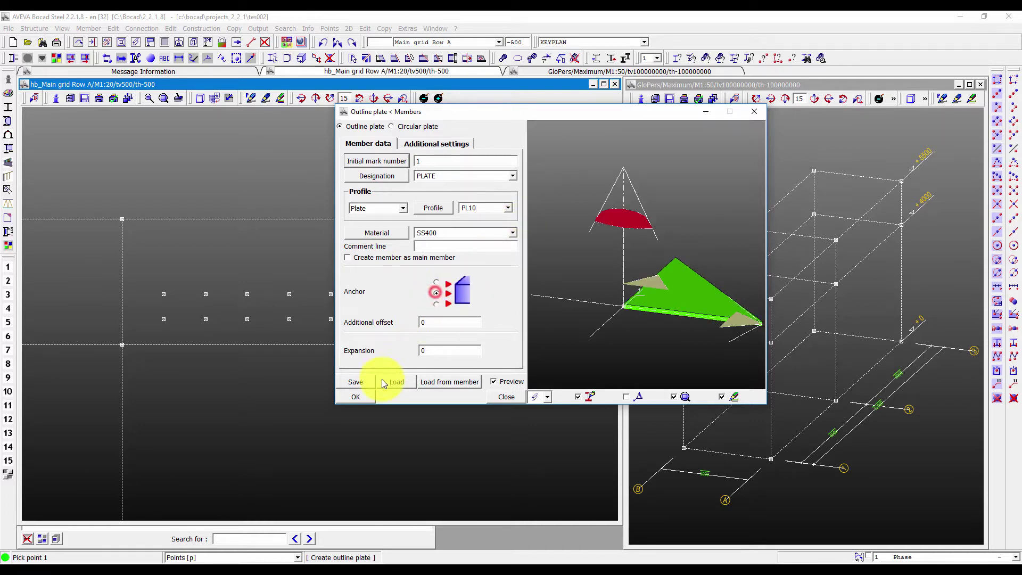
{"action": "left_click", "coordinate": [359, 397]}
Step: Pick the first four array points as corners to create the yellow plate
{"action": "left_click", "coordinate": [163, 319]}
{"action": "left_click", "coordinate": [205, 319]}
{"action": "left_click", "coordinate": [206, 293]}
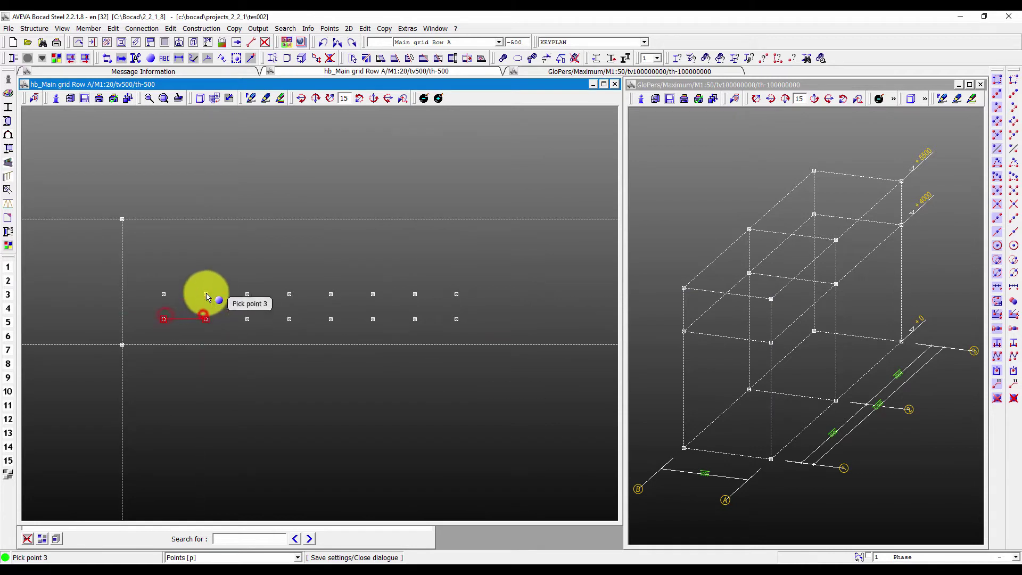
{"action": "left_click", "coordinate": [169, 292]}
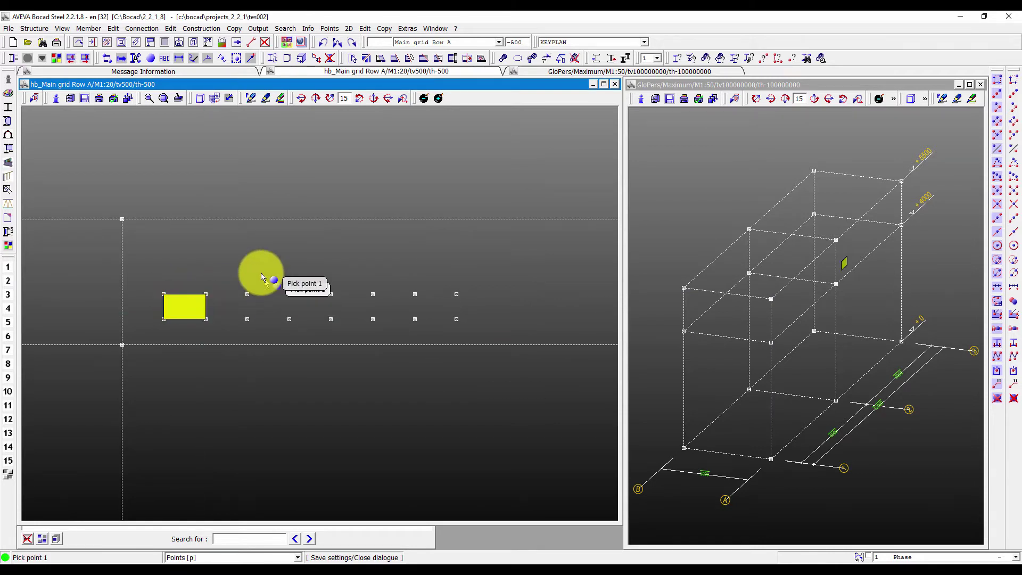
{"action": "left_click", "coordinate": [116, 28]}
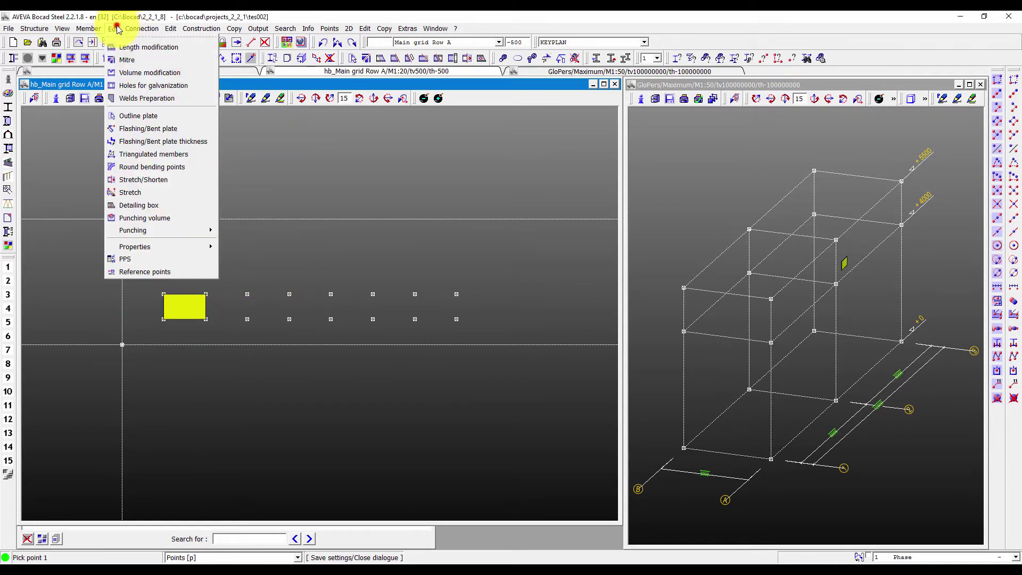
Step: Round the first plate's top-left and top-right corners with radius 25, then close the outline editor
{"action": "left_click", "coordinate": [138, 115]}
{"action": "left_click", "coordinate": [52, 169]}
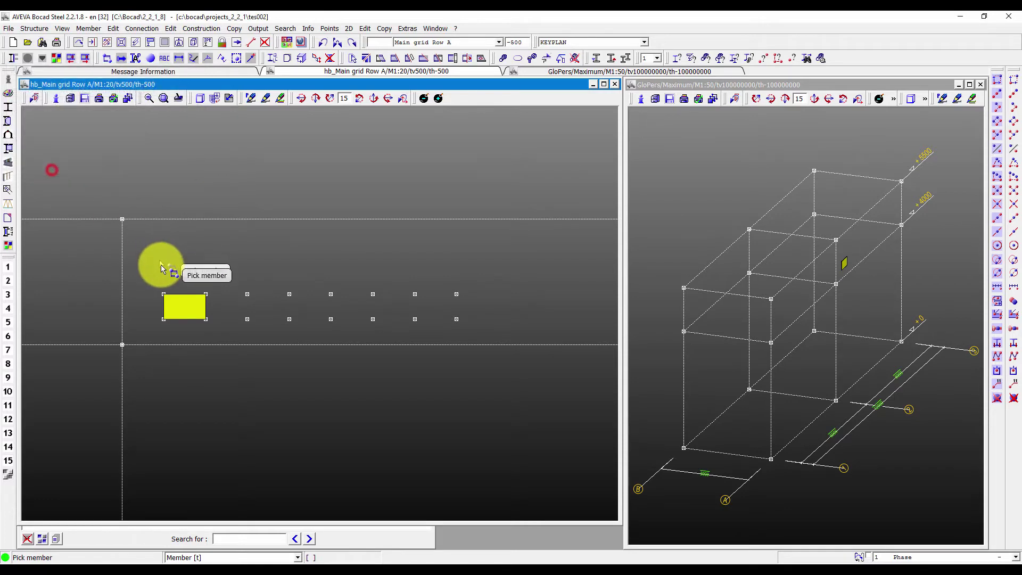
{"action": "left_click", "coordinate": [183, 298]}
{"action": "left_click", "coordinate": [212, 140]}
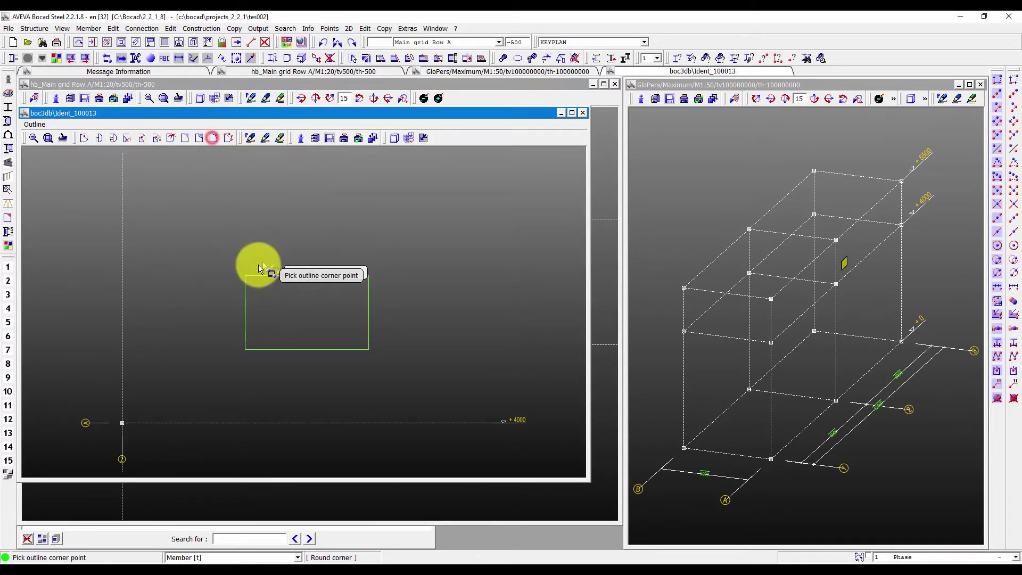
{"action": "left_click", "coordinate": [244, 275]}
{"action": "type", "text": "25"}
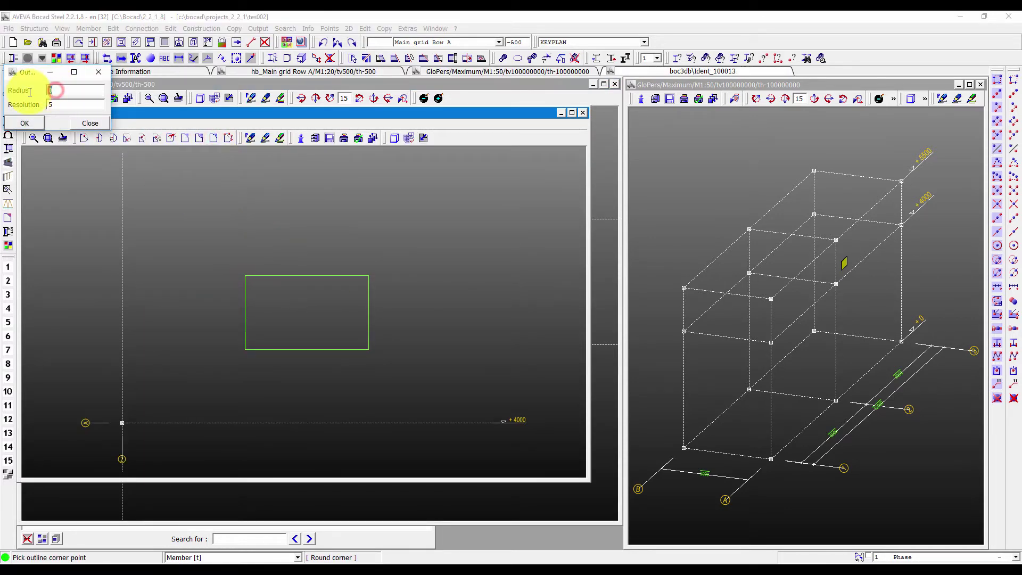
{"action": "left_click", "coordinate": [23, 123]}
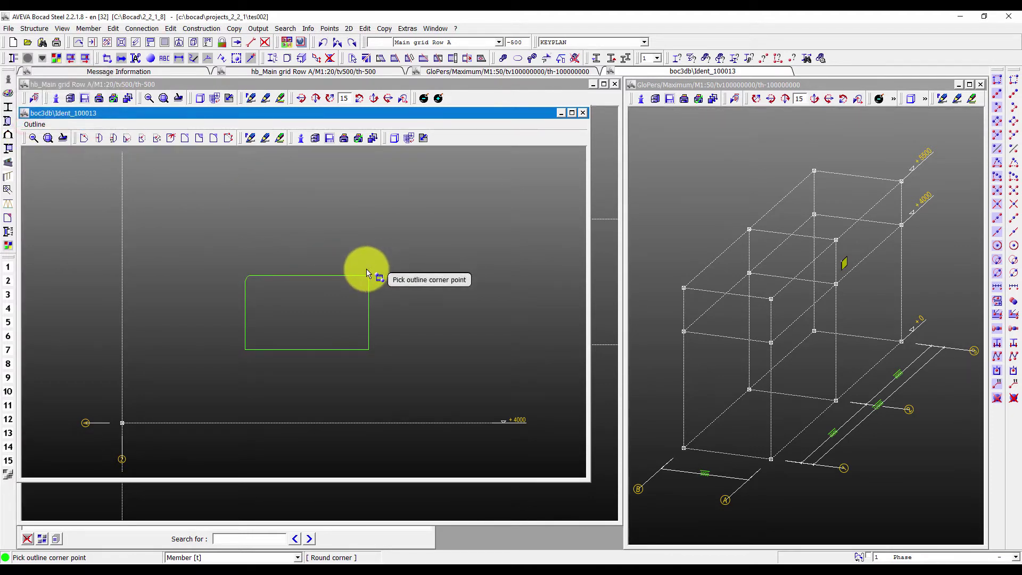
{"action": "left_click", "coordinate": [368, 275]}
{"action": "left_click", "coordinate": [29, 123]}
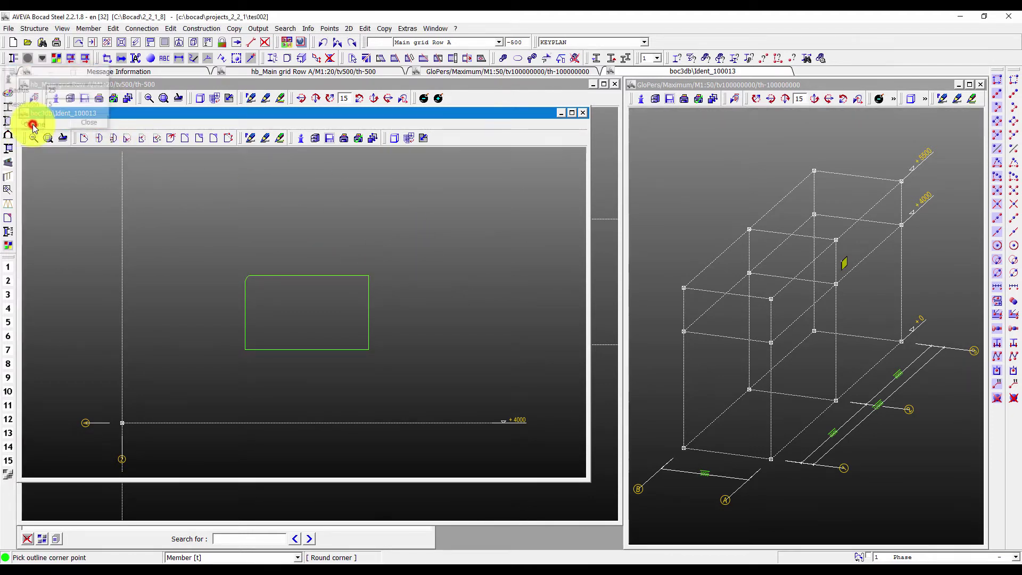
{"action": "left_click", "coordinate": [583, 113]}
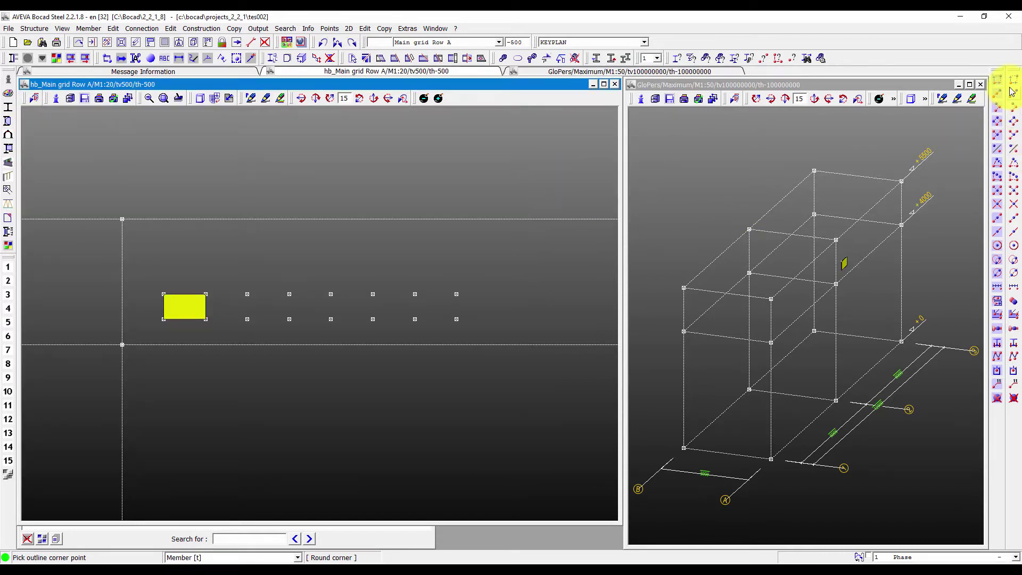
Step: Create parallel construction points at a 50 offset from the bottom and top edge nodes
{"action": "left_click", "coordinate": [1015, 124]}
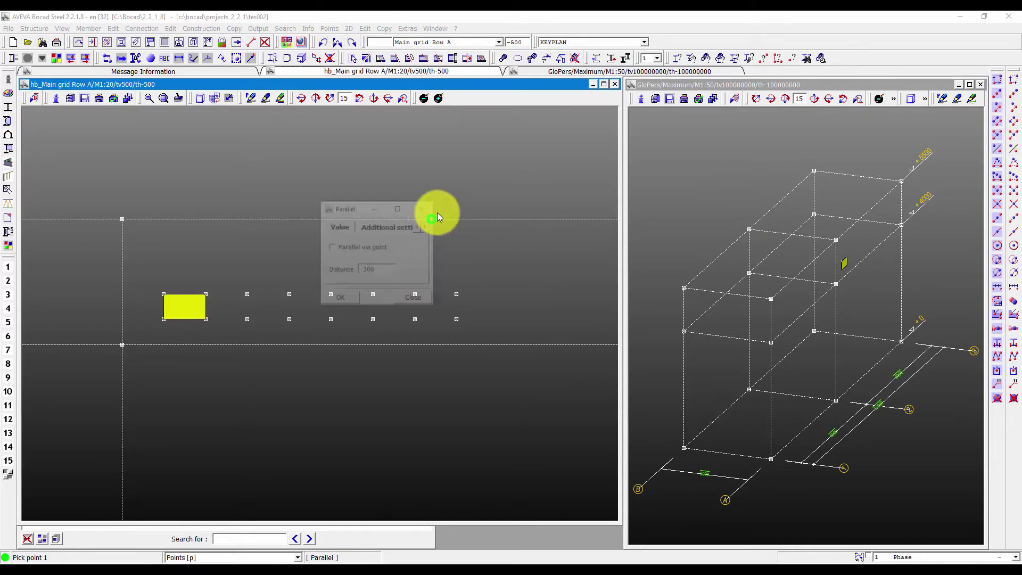
{"action": "left_click", "coordinate": [385, 270]}
{"action": "type", "text": "50"}
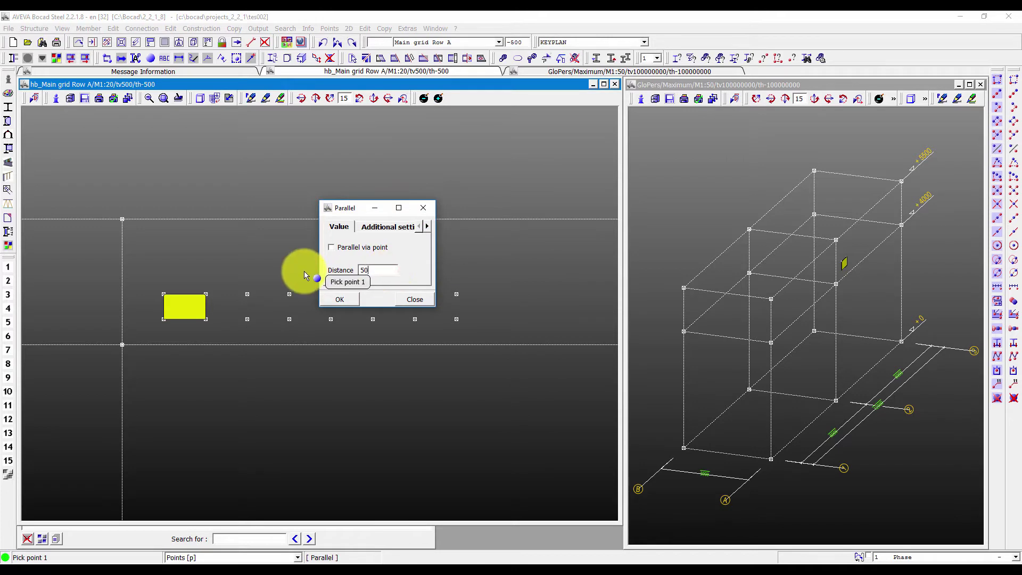
{"action": "left_click", "coordinate": [347, 300]}
{"action": "left_click", "coordinate": [289, 319]}
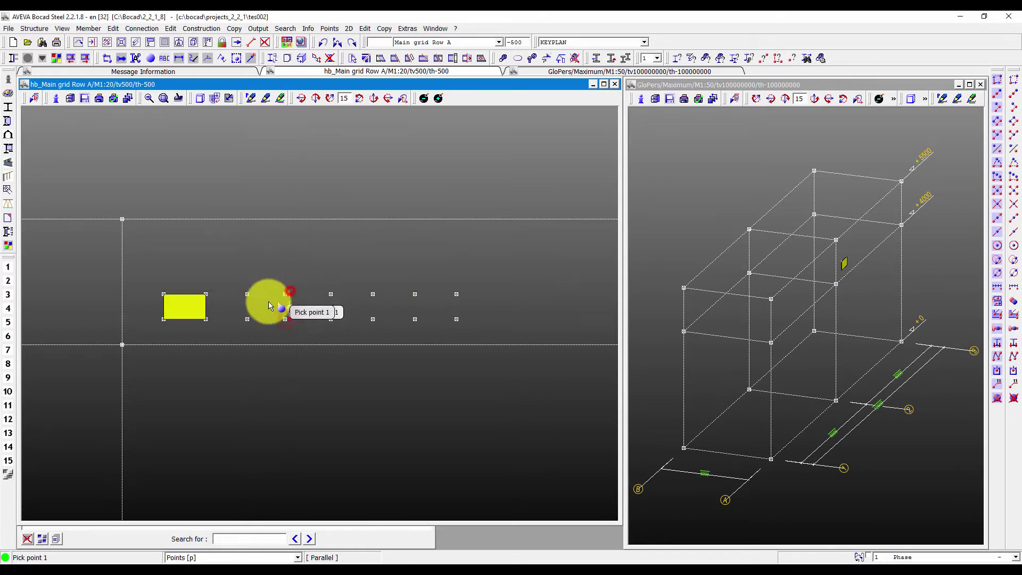
{"action": "left_click", "coordinate": [247, 318]}
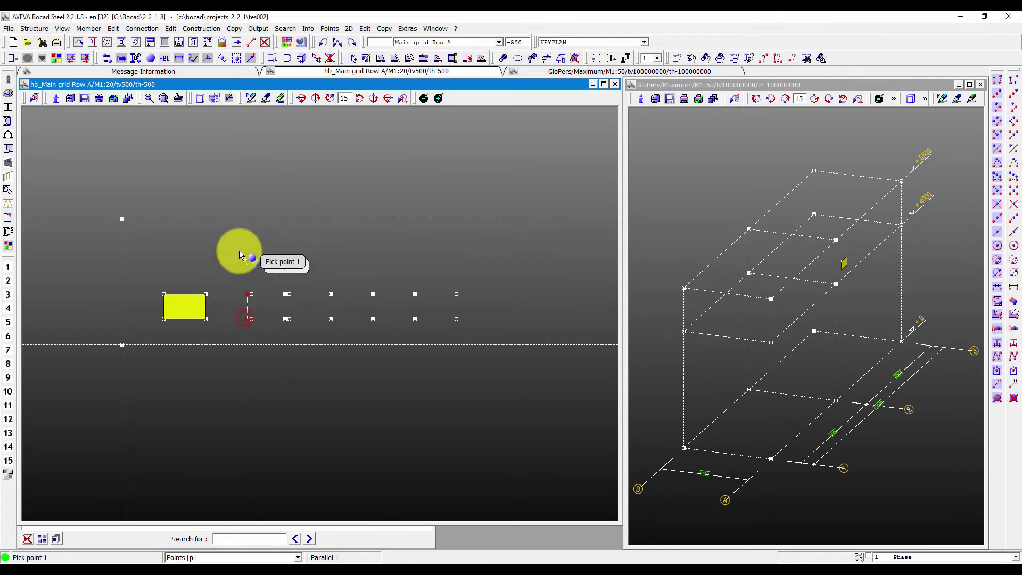
{"action": "scroll", "coordinate": [268, 330], "scroll_direction": "up", "scroll_amount": 3}
{"action": "left_click", "coordinate": [371, 273]}
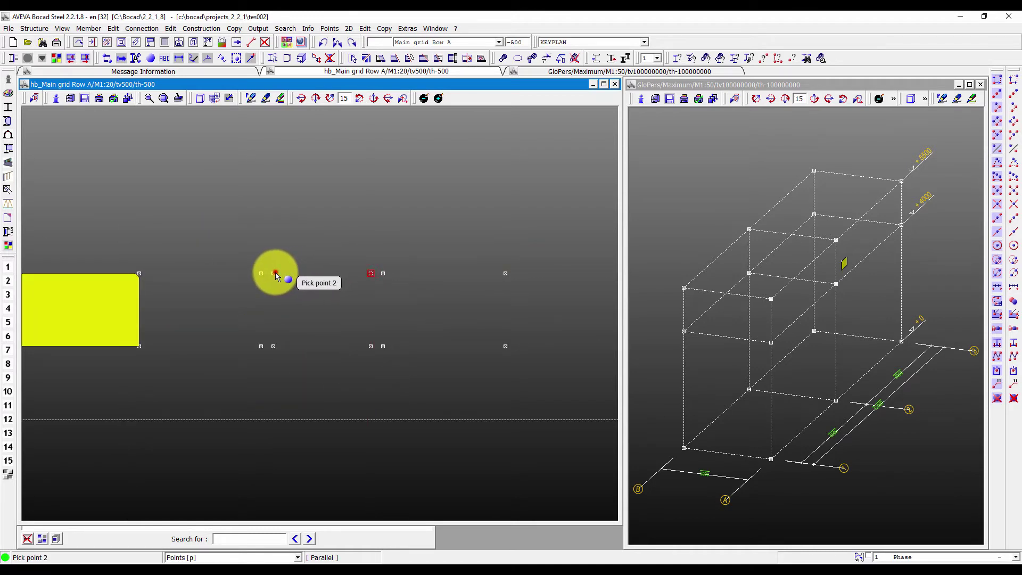
{"action": "left_click", "coordinate": [253, 273]}
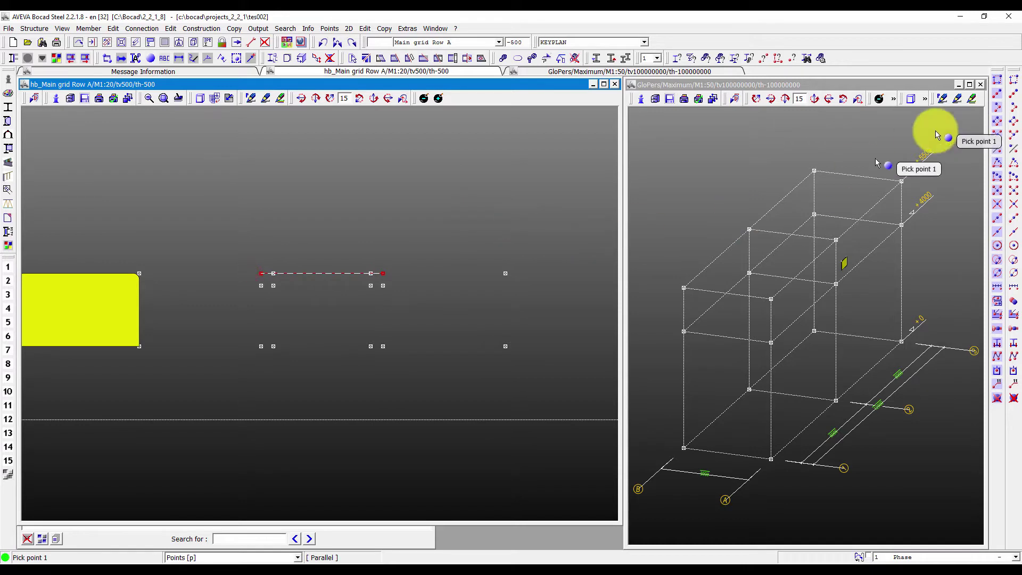
{"action": "left_click", "coordinate": [1013, 183]}
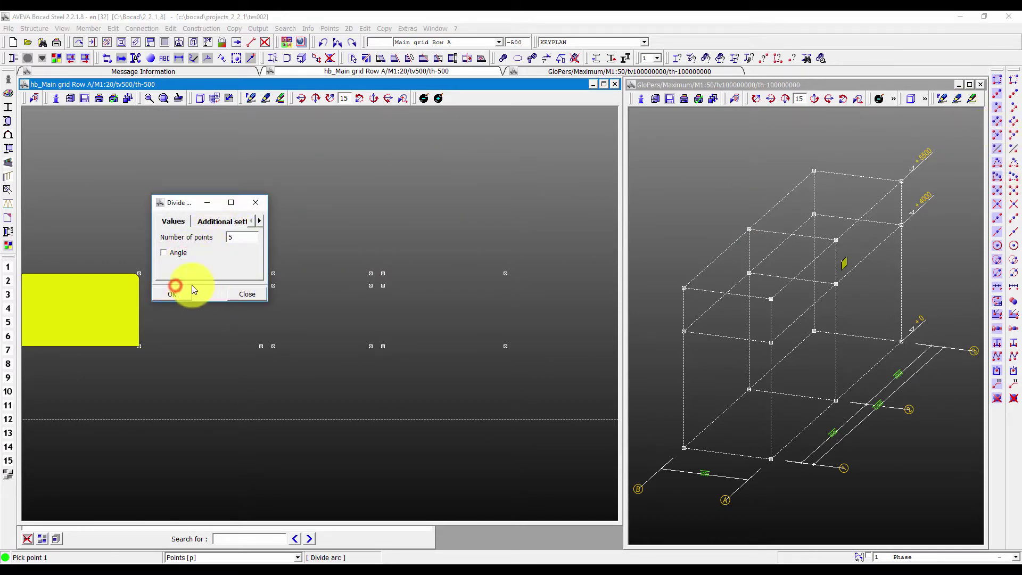
Step: Divide the right and left top corners into 5-point arcs
{"action": "left_click", "coordinate": [176, 290]}
{"action": "left_click", "coordinate": [371, 285]}
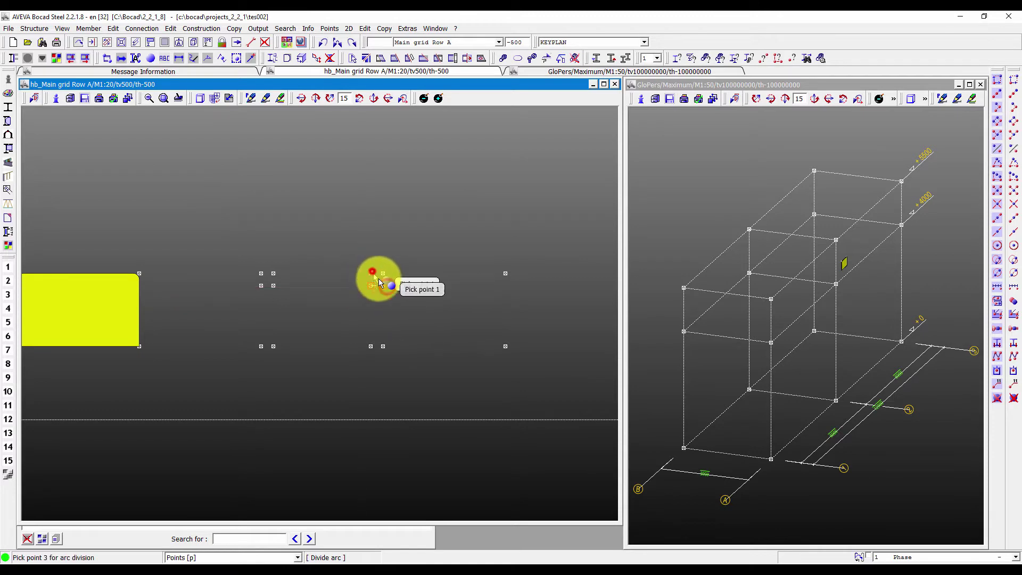
{"action": "left_click", "coordinate": [383, 285]}
{"action": "left_click", "coordinate": [273, 286]}
{"action": "left_click", "coordinate": [273, 273]}
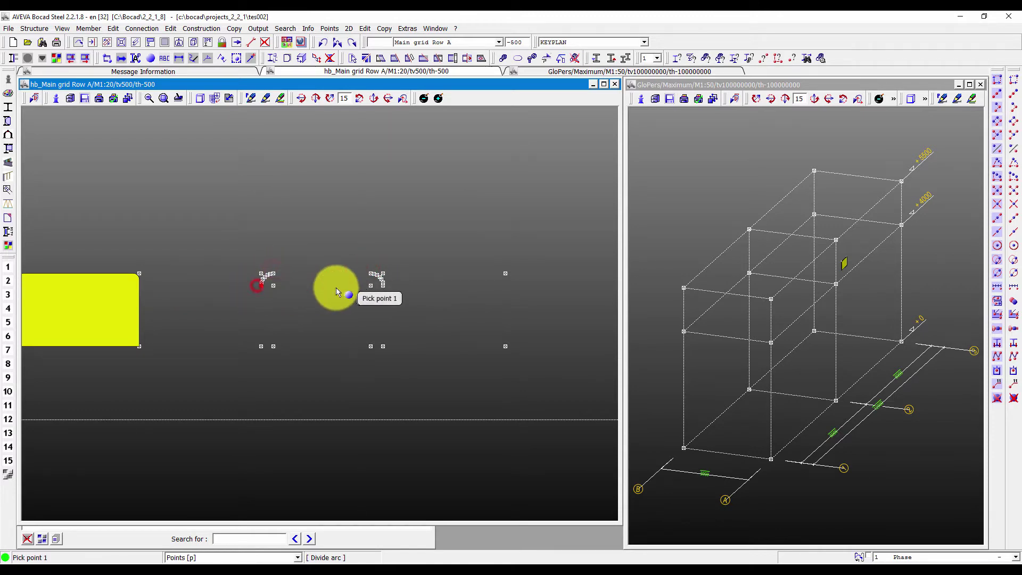
{"action": "left_click", "coordinate": [88, 28]}
{"action": "left_click", "coordinate": [100, 57]}
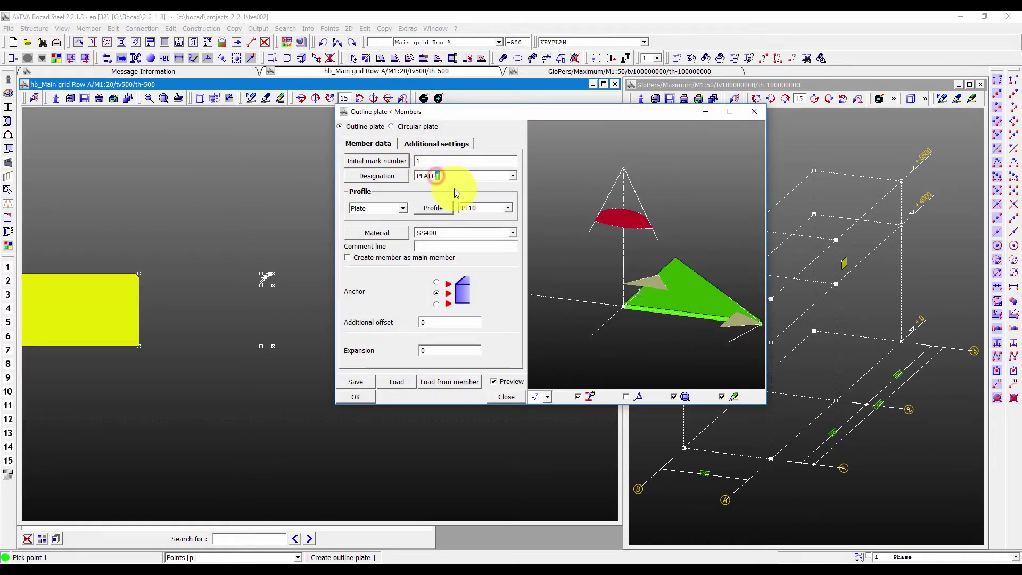
Step: Set the plate profile to PL12 and pick the bottom corners and right arc start
{"action": "type", "text": "2"}
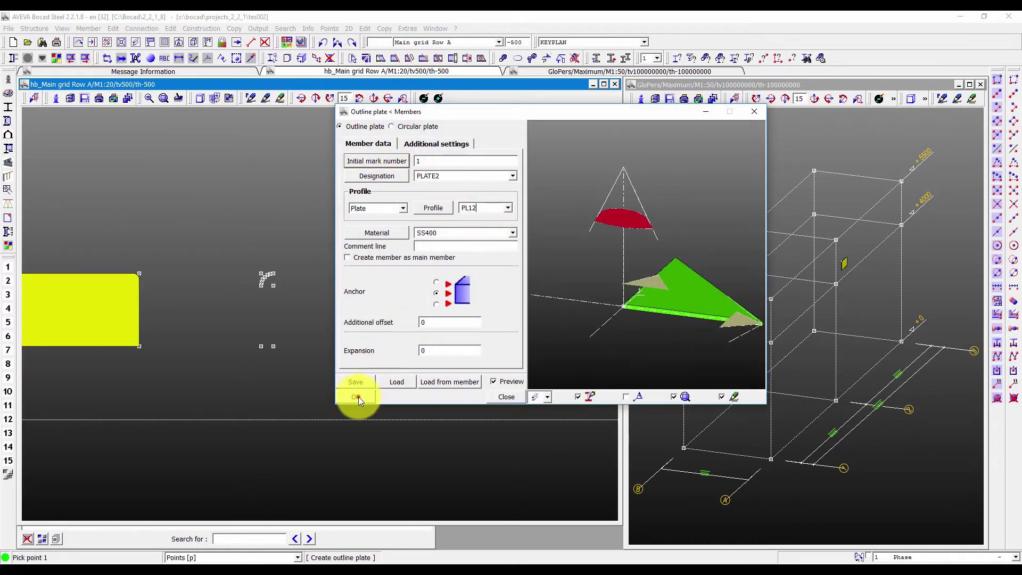
{"action": "left_click", "coordinate": [358, 398]}
{"action": "left_click", "coordinate": [261, 346]}
{"action": "left_click", "coordinate": [382, 346]}
{"action": "left_click", "coordinate": [385, 288]}
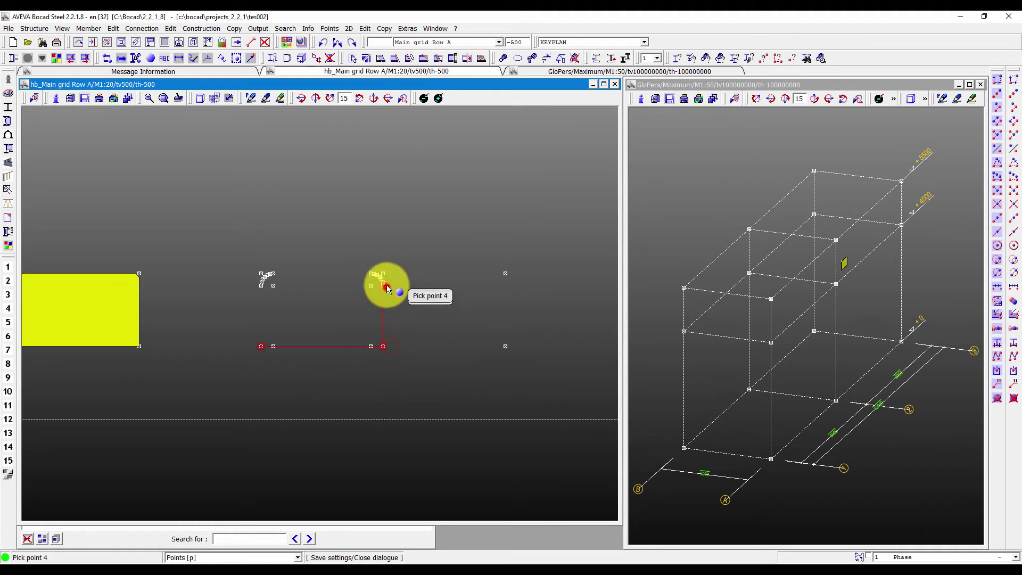
Step: Trace the outline around both rounded top corners to close plate PLATE2
{"action": "scroll", "coordinate": [445, 381], "scroll_direction": "up", "scroll_amount": 3}
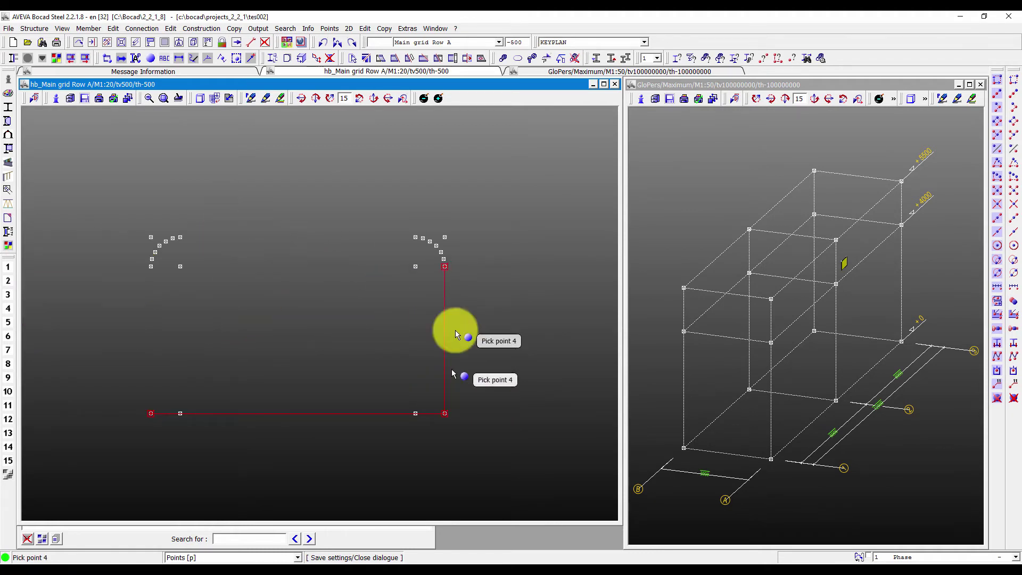
{"action": "left_click", "coordinate": [444, 260]}
{"action": "left_click", "coordinate": [436, 245]}
{"action": "left_click", "coordinate": [430, 241]}
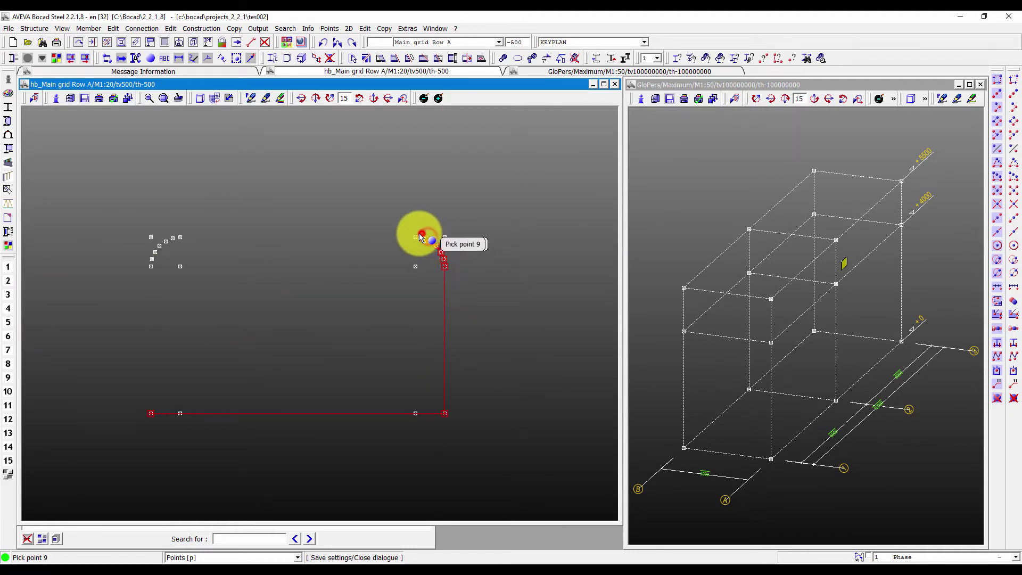
{"action": "left_click", "coordinate": [422, 236]}
{"action": "left_click", "coordinate": [180, 237]}
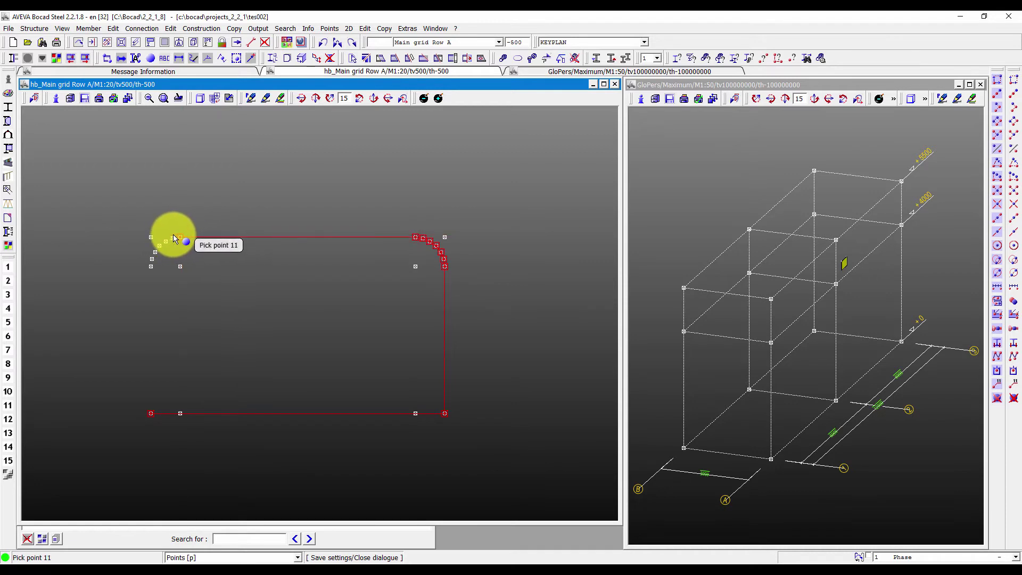
{"action": "left_click", "coordinate": [173, 238]}
{"action": "left_click", "coordinate": [159, 246]}
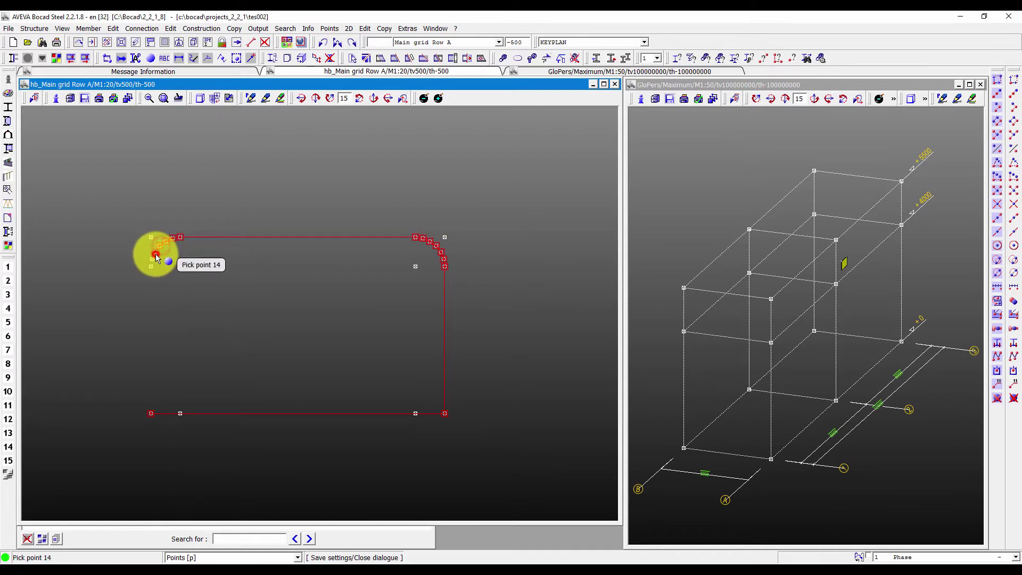
{"action": "left_click", "coordinate": [154, 258]}
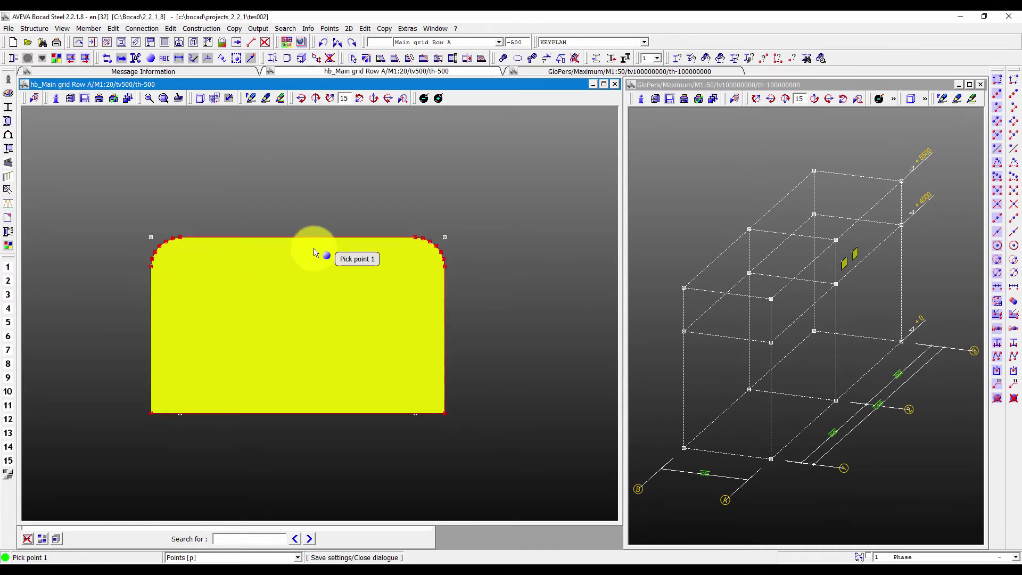
{"action": "right_click", "coordinate": [315, 252]}
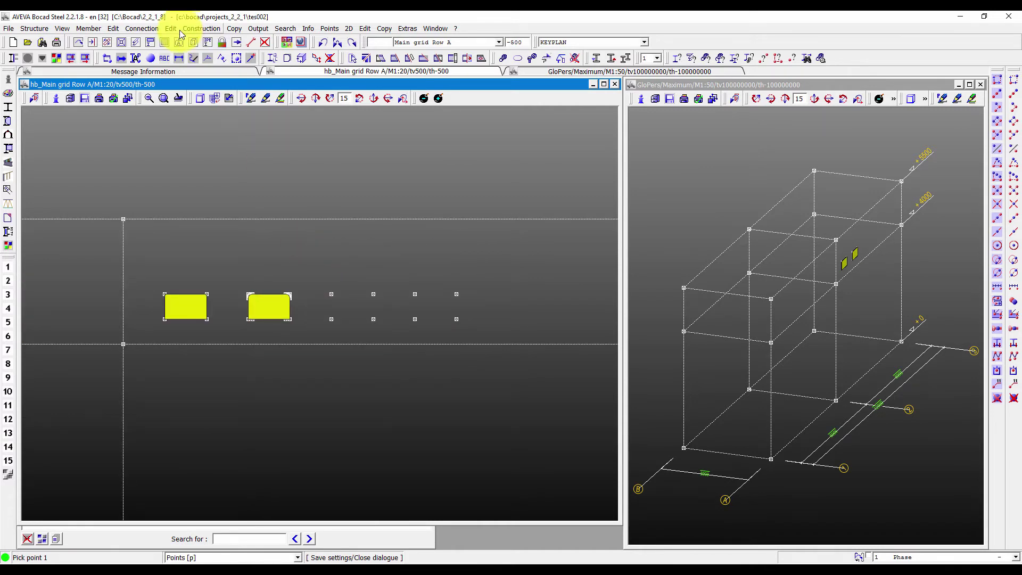
Step: Open the PBM1 plate-construction macro from the macro library
{"action": "left_click", "coordinate": [207, 29]}
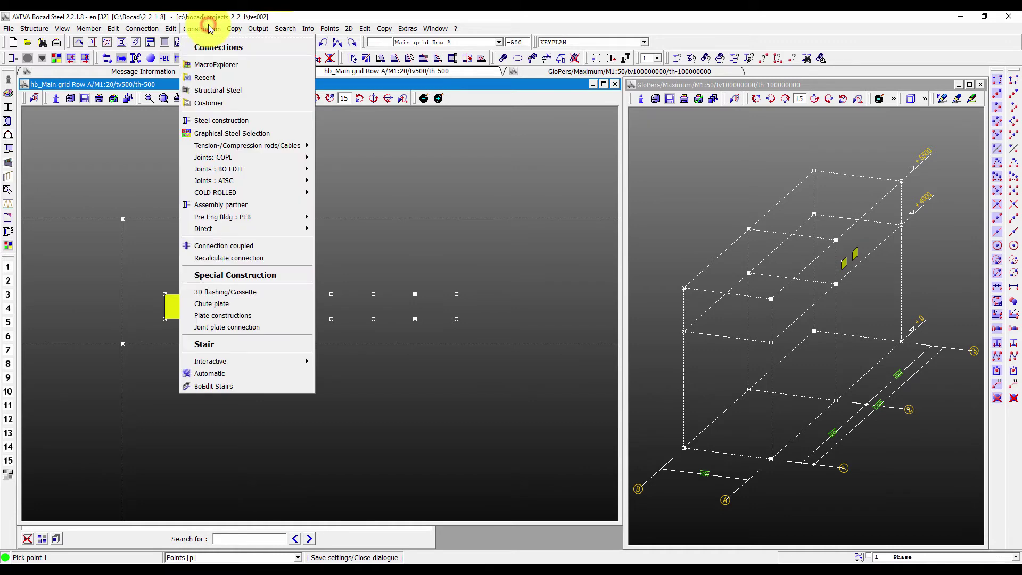
{"action": "key", "text": "Escape"}
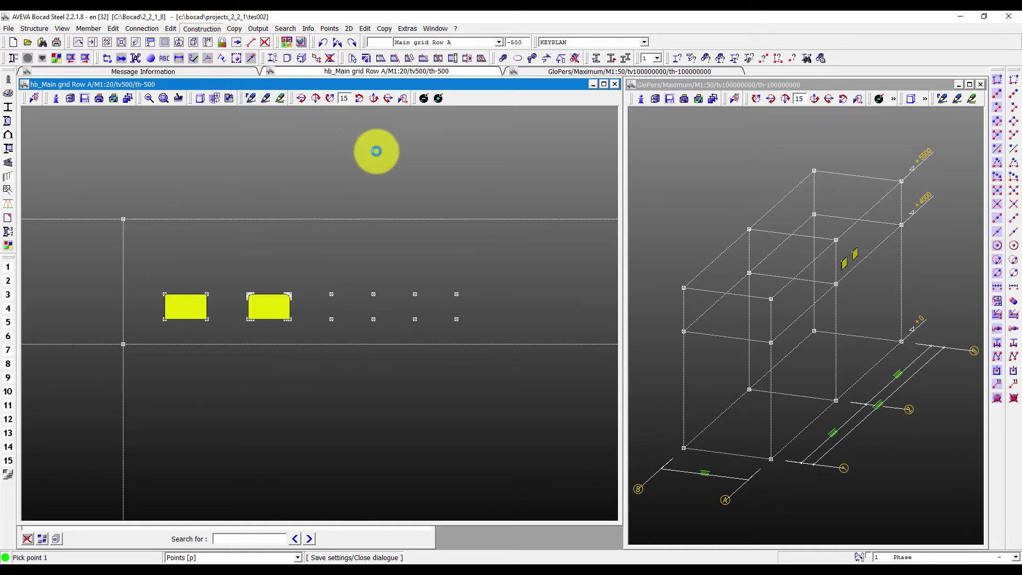
{"action": "key", "text": "F12"}
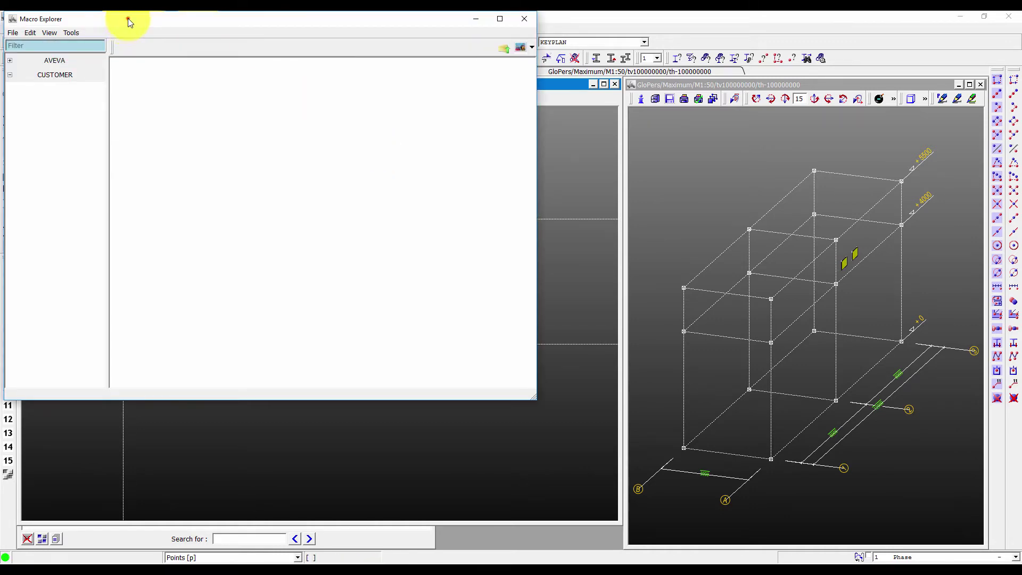
{"action": "left_click_drag", "start_coordinate": [128, 19], "coordinate": [423, 87]}
{"action": "type", "text": "pb"}
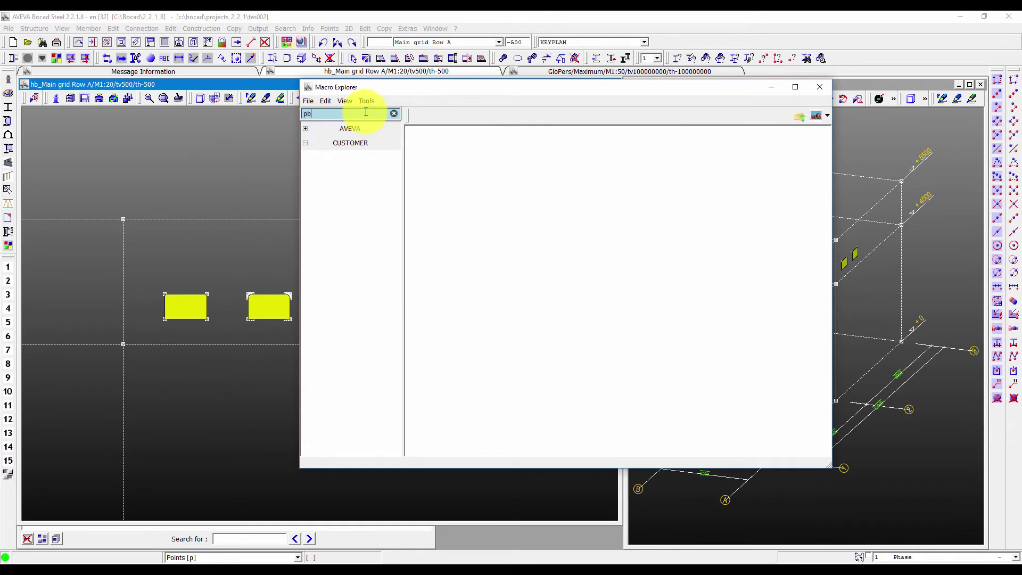
{"action": "type", "text": "m"}
{"action": "left_click", "coordinate": [716, 176]}
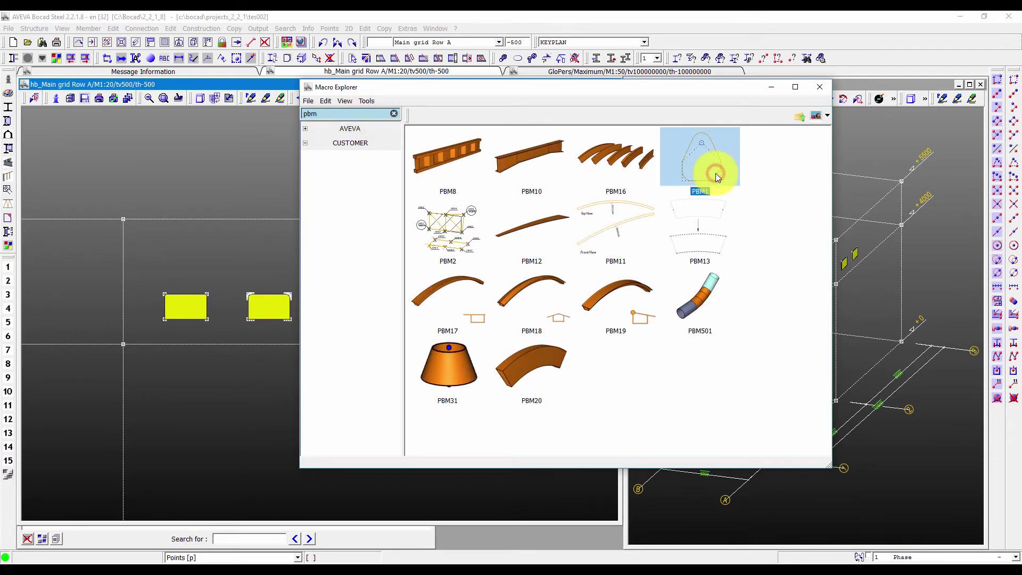
{"action": "double_click", "coordinate": [716, 174]}
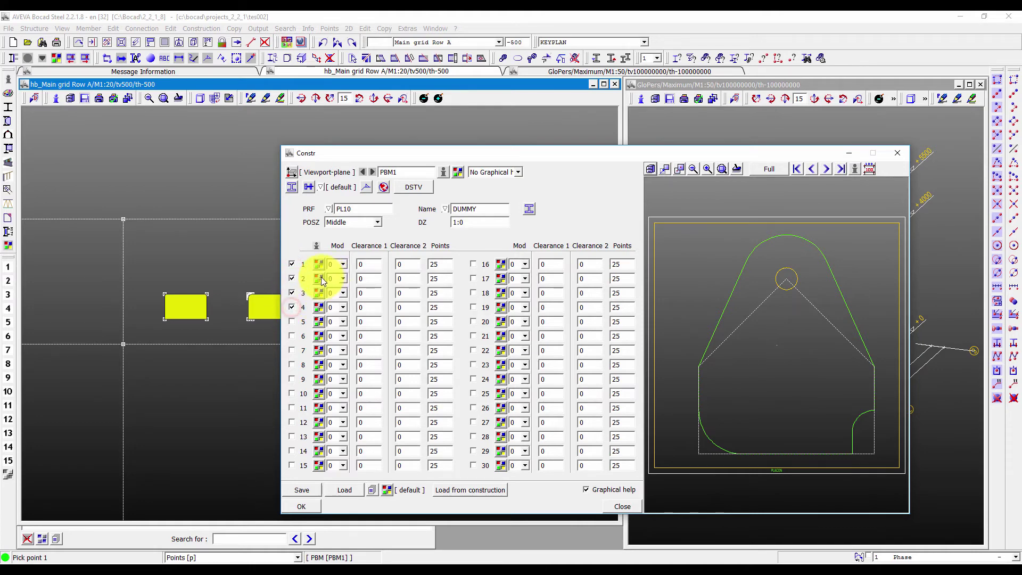
Step: Set corners 2 and 3 to corner mode 3 in the PBM1 dialog
{"action": "left_click", "coordinate": [321, 277]}
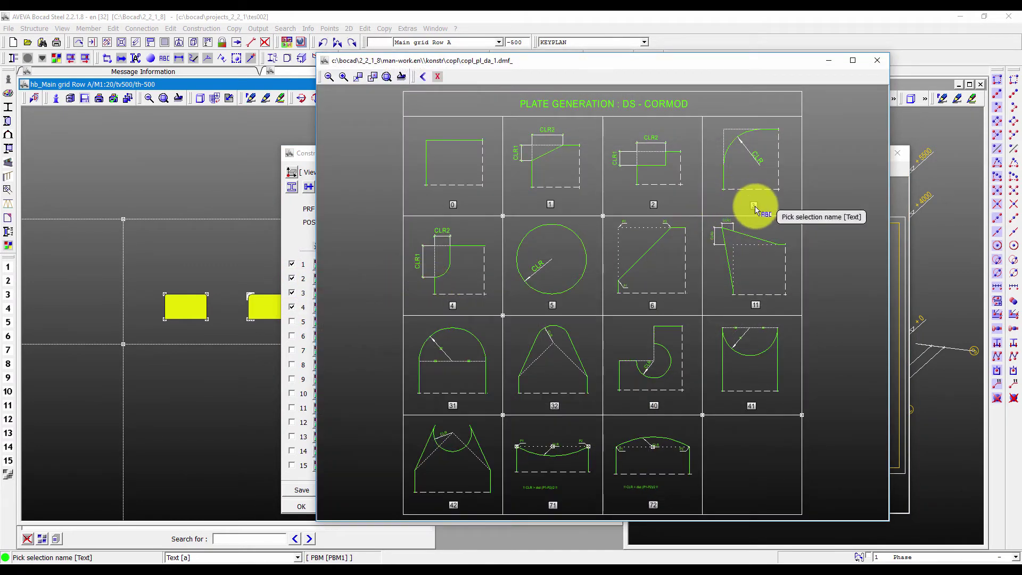
{"action": "left_click", "coordinate": [755, 210]}
{"action": "left_click", "coordinate": [334, 293]}
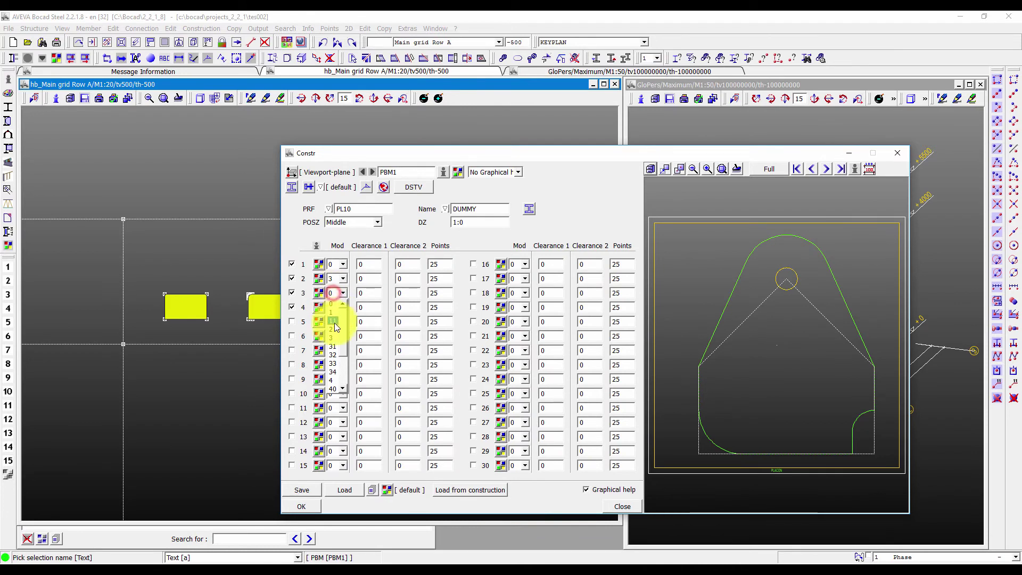
{"action": "left_click", "coordinate": [334, 338]}
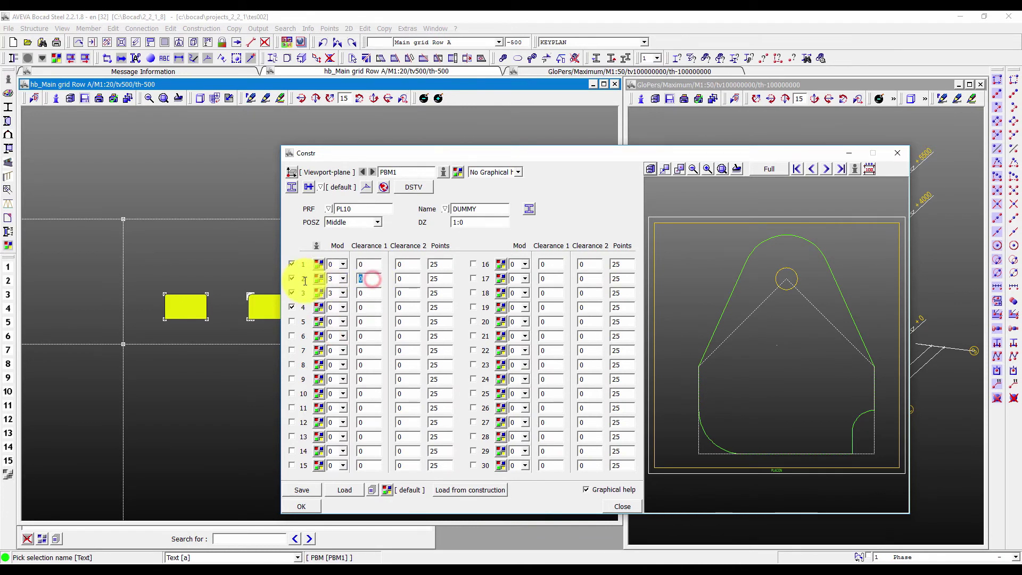
{"action": "left_click", "coordinate": [369, 279]}
{"action": "type", "text": "60"}
Step: Give corners 2 and 3 clearances of 60 and 6 points, and name the plate PLATE3
{"action": "left_click", "coordinate": [404, 279]}
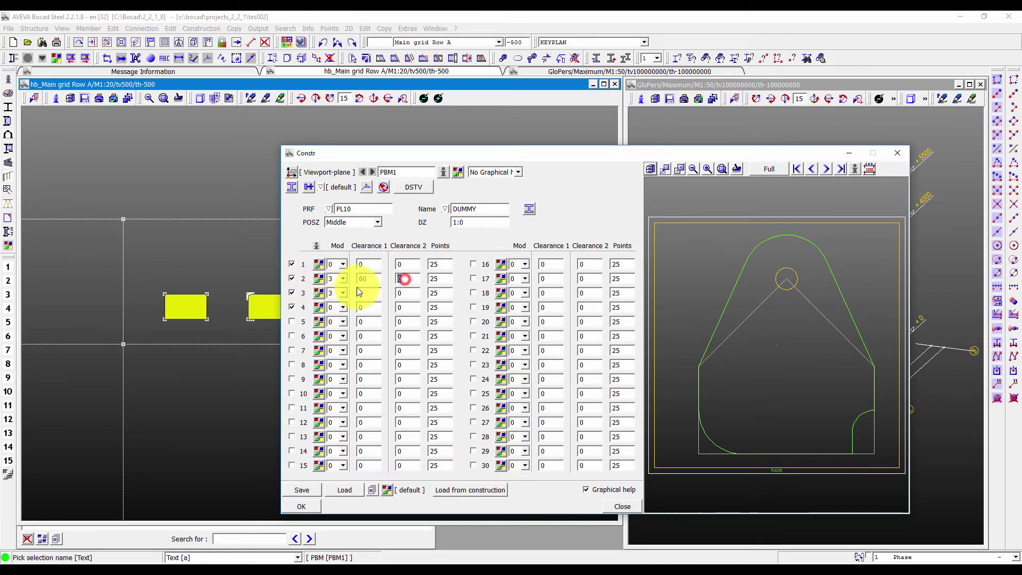
{"action": "left_click", "coordinate": [410, 293]}
{"action": "type", "text": "6"}
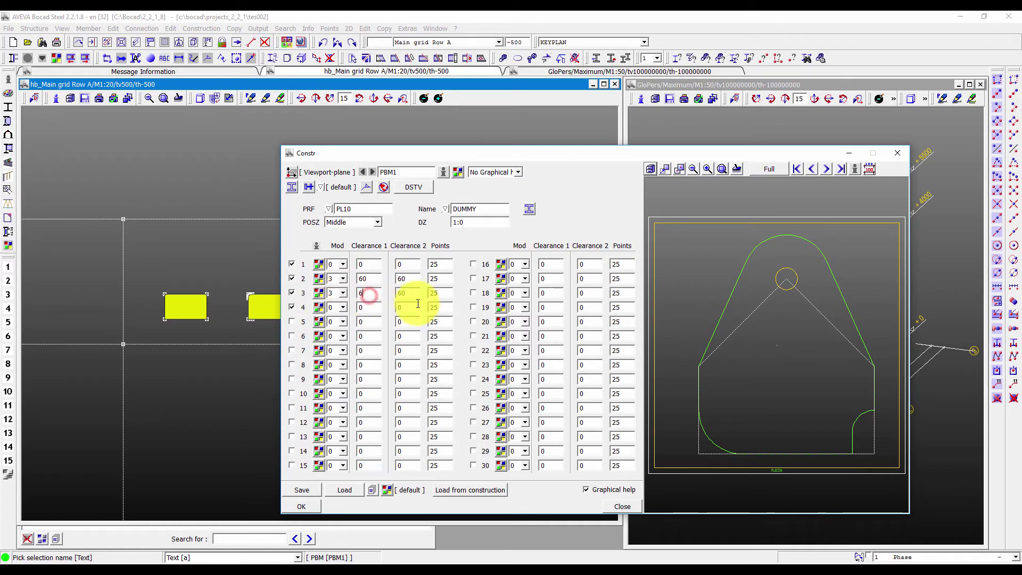
{"action": "left_click", "coordinate": [479, 210]}
{"action": "type", "text": "PLATE3"}
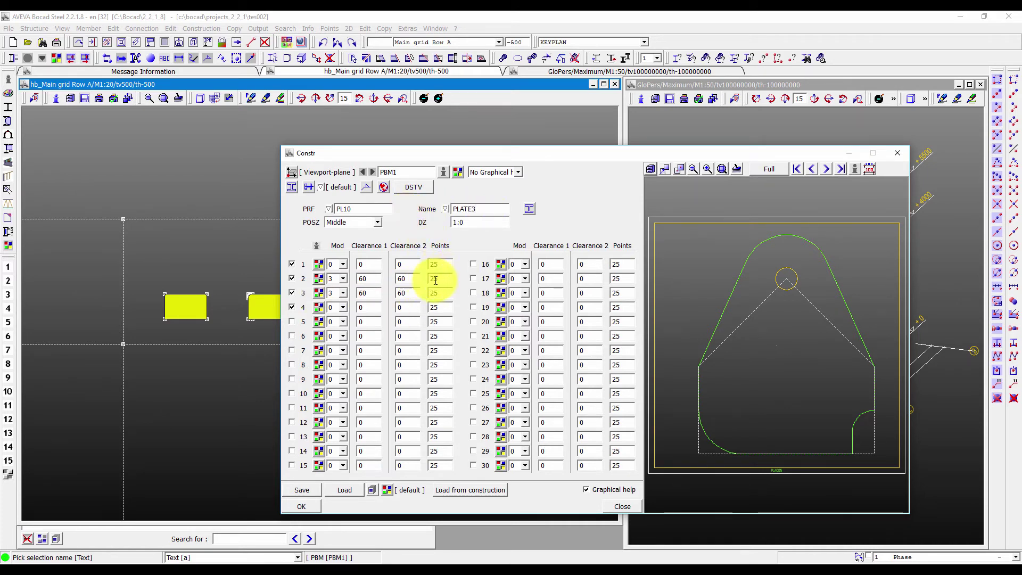
{"action": "left_click", "coordinate": [436, 279]}
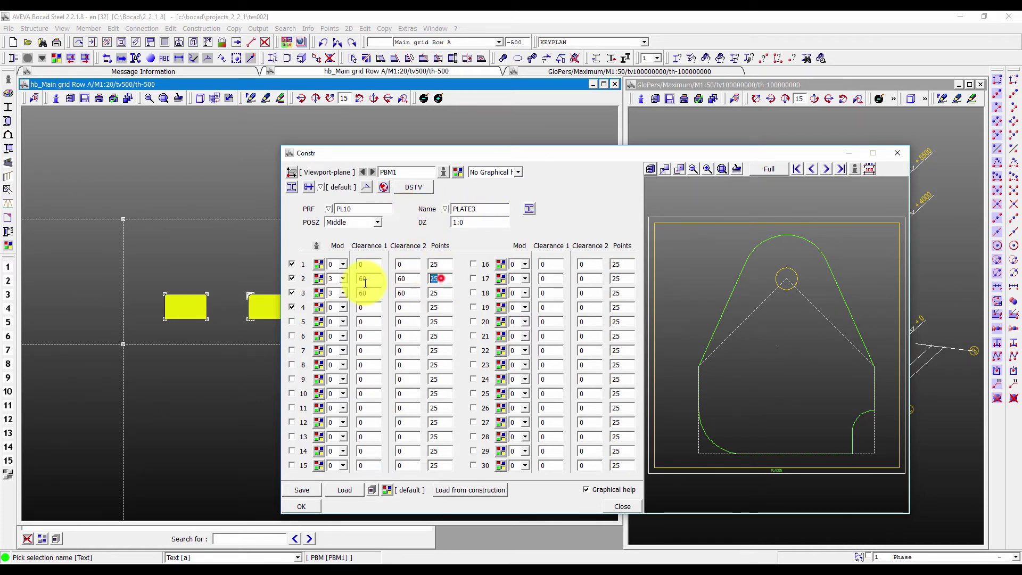
{"action": "type", "text": "6"}
{"action": "left_click", "coordinate": [440, 293]}
Step: Accept the PBM1 settings and pick grid points to place PLATE3 right of the others
{"action": "type", "text": "6"}
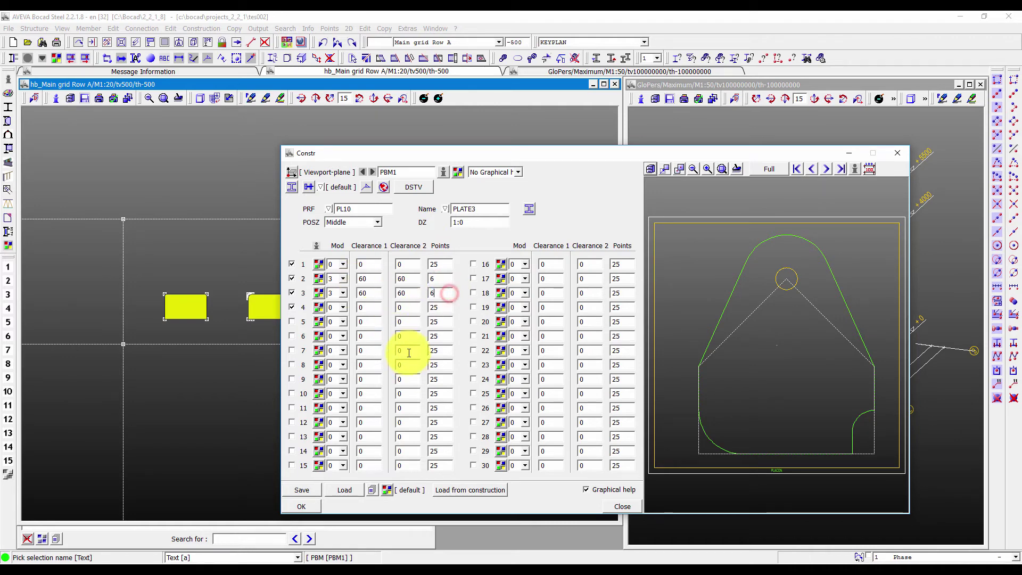
{"action": "left_click", "coordinate": [304, 506]}
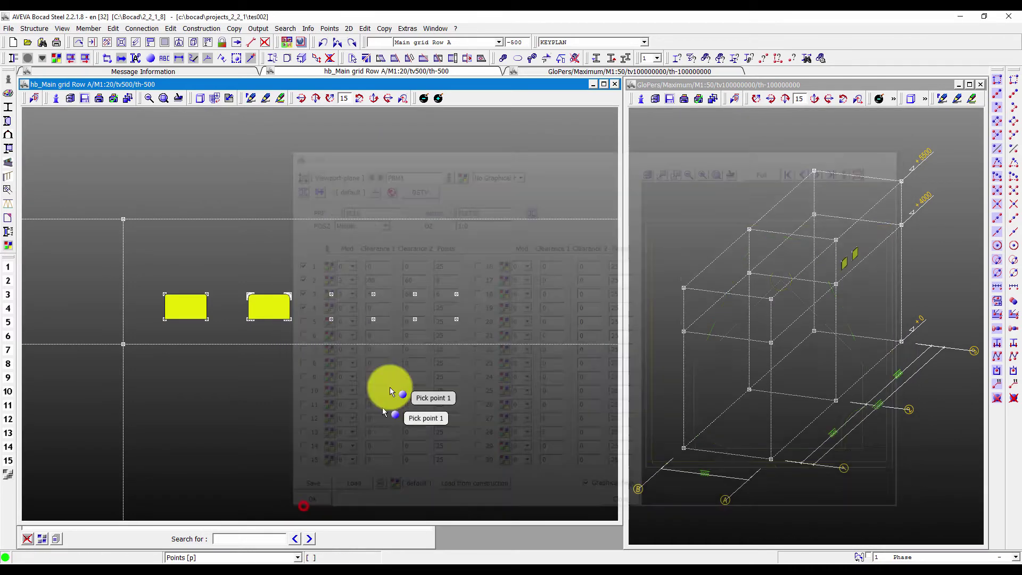
{"action": "left_click", "coordinate": [332, 319]}
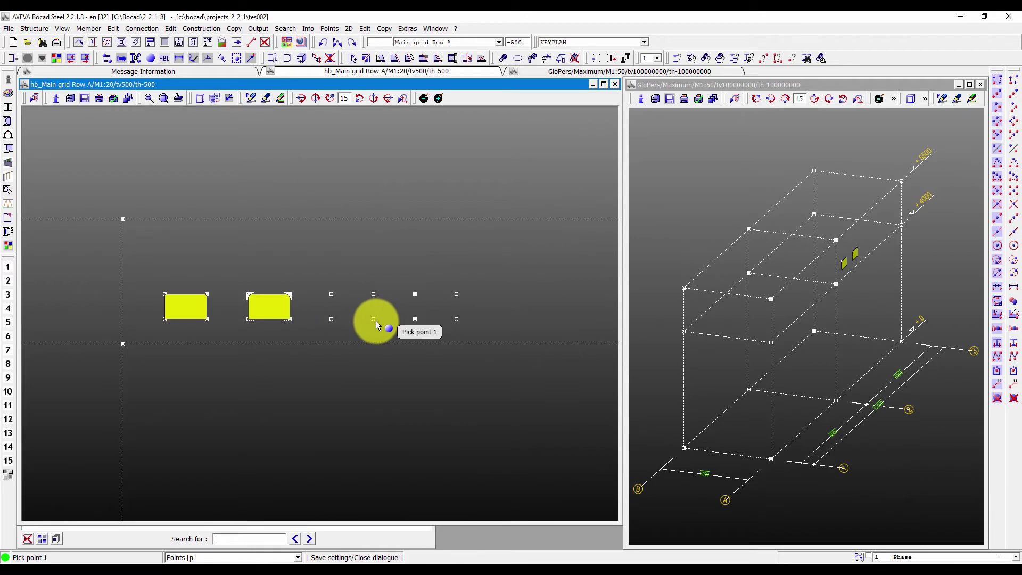
{"action": "left_click", "coordinate": [373, 319]}
{"action": "left_click", "coordinate": [331, 294]}
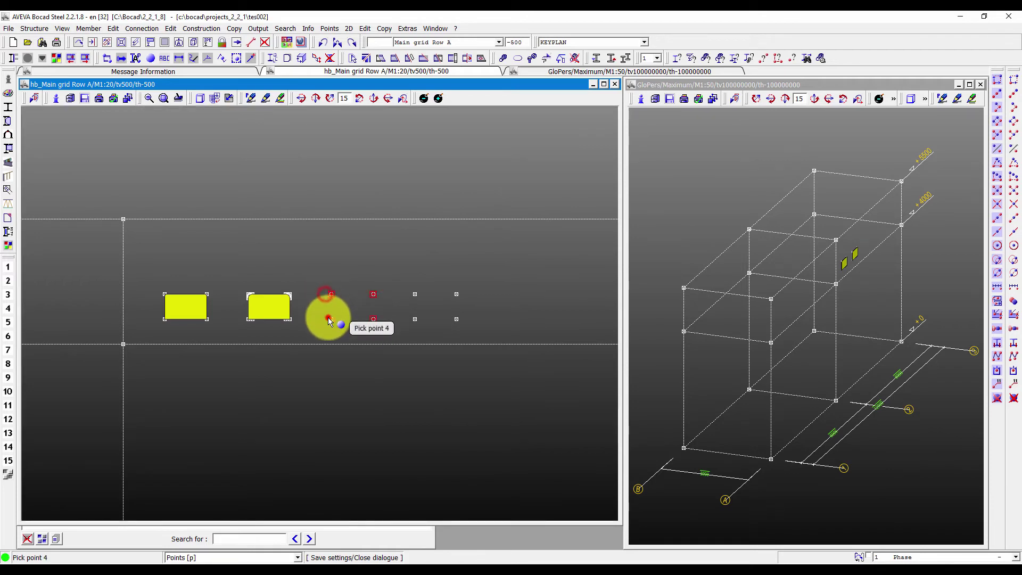
{"action": "left_click", "coordinate": [331, 319]}
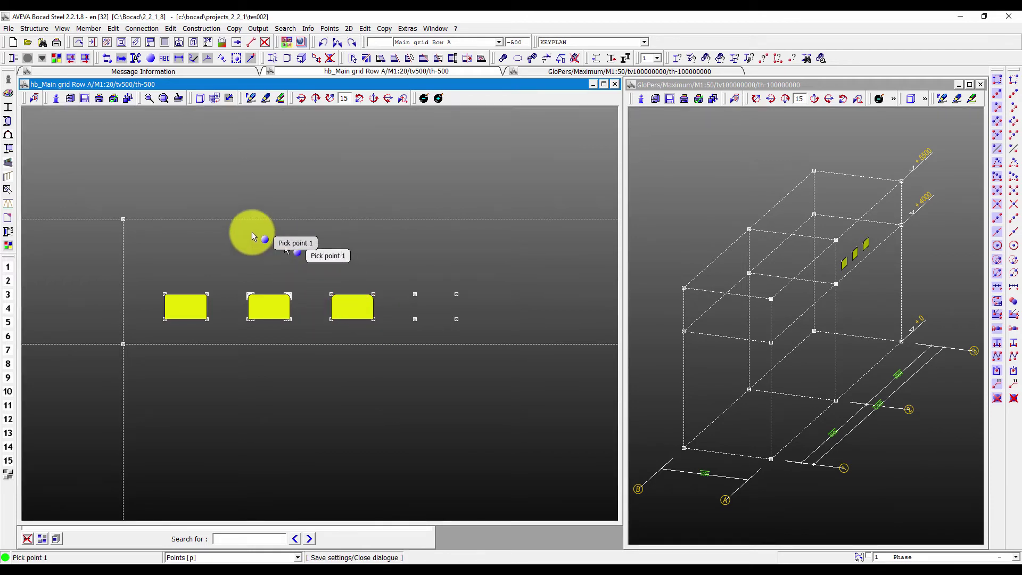
{"action": "left_click_drag", "start_coordinate": [101, 179], "coordinate": [460, 449]}
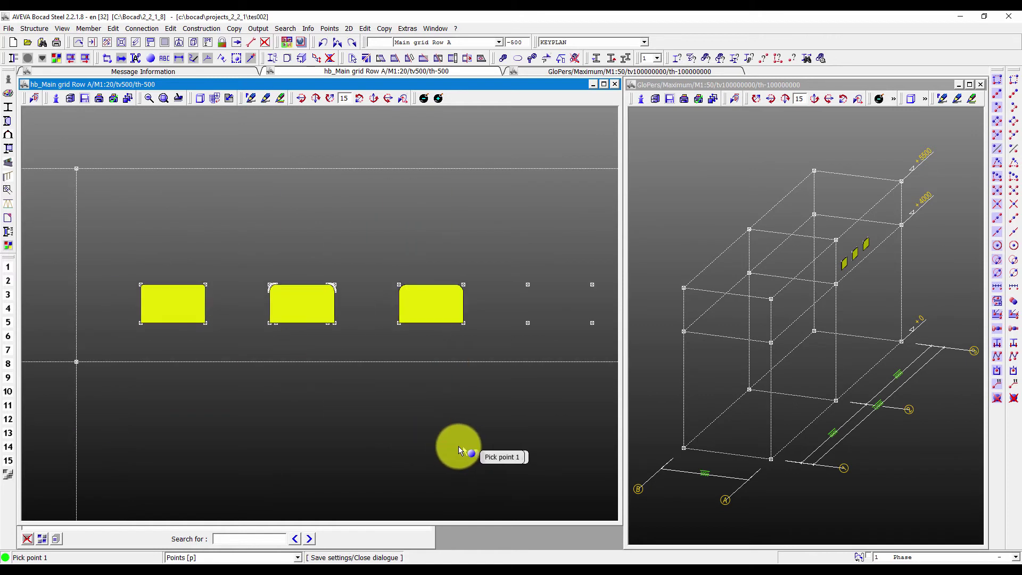
Step: Run Advanced marking with its default settings to mark the plates
{"action": "left_click", "coordinate": [265, 29]}
{"action": "left_click", "coordinate": [273, 67]}
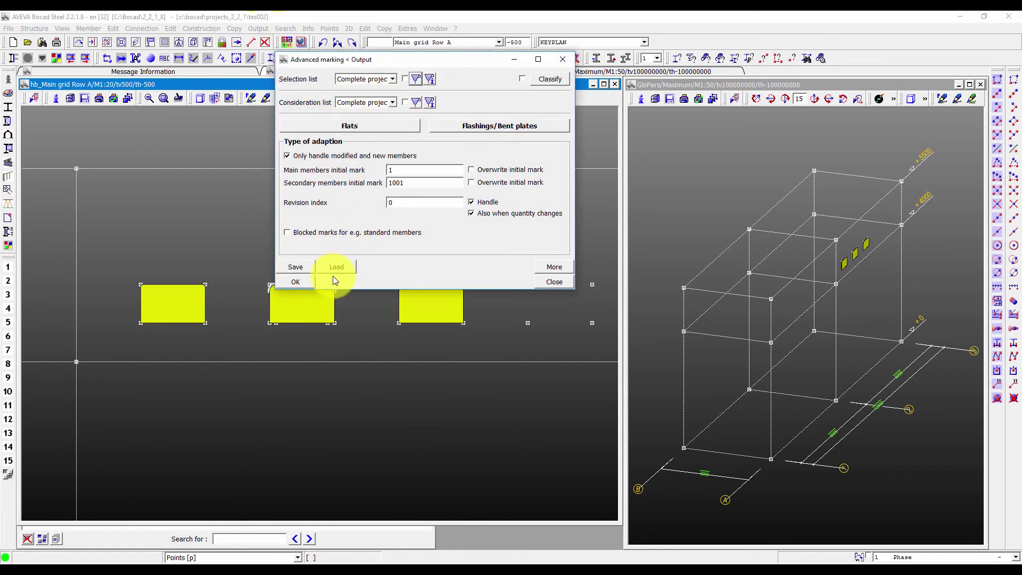
{"action": "left_click", "coordinate": [311, 281]}
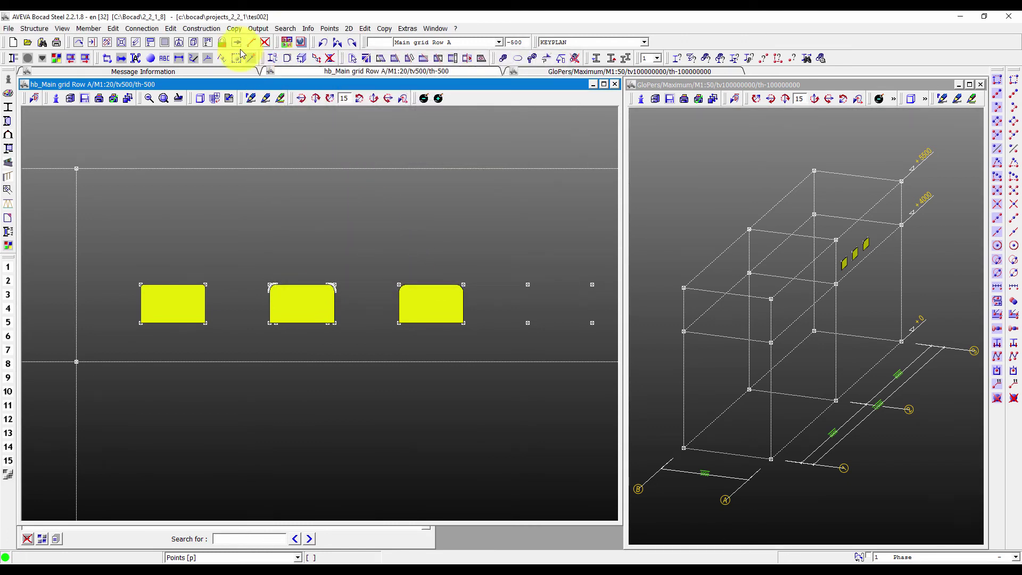
Step: Preview an automatic SHOP_AEC_STD shop drawing for PLATE2, mark 1002
{"action": "left_click", "coordinate": [254, 28]}
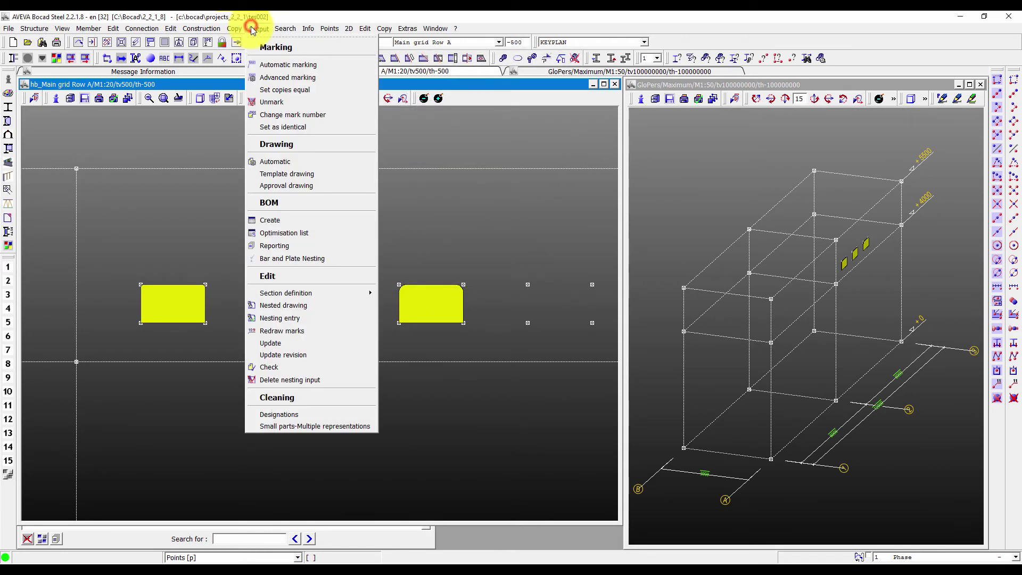
{"action": "left_click", "coordinate": [301, 162]}
{"action": "mouse_move", "coordinate": [468, 130]}
{"action": "left_mouse_down"}
{"action": "mouse_move", "coordinate": [423, 72]}
{"action": "mouse_move", "coordinate": [381, 92]}
{"action": "left_mouse_up"}
{"action": "left_click", "coordinate": [337, 139]}
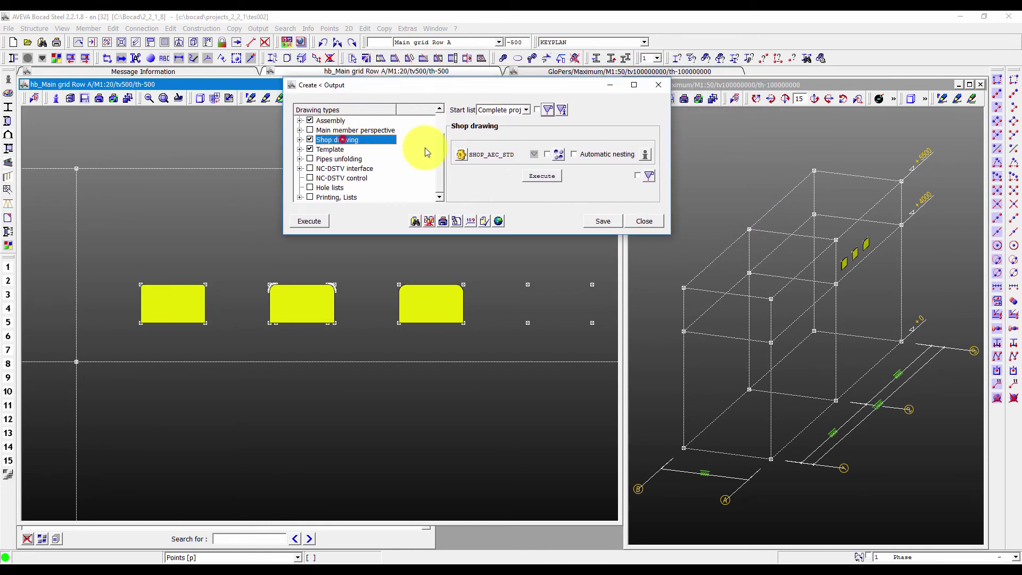
{"action": "left_click", "coordinate": [467, 153]}
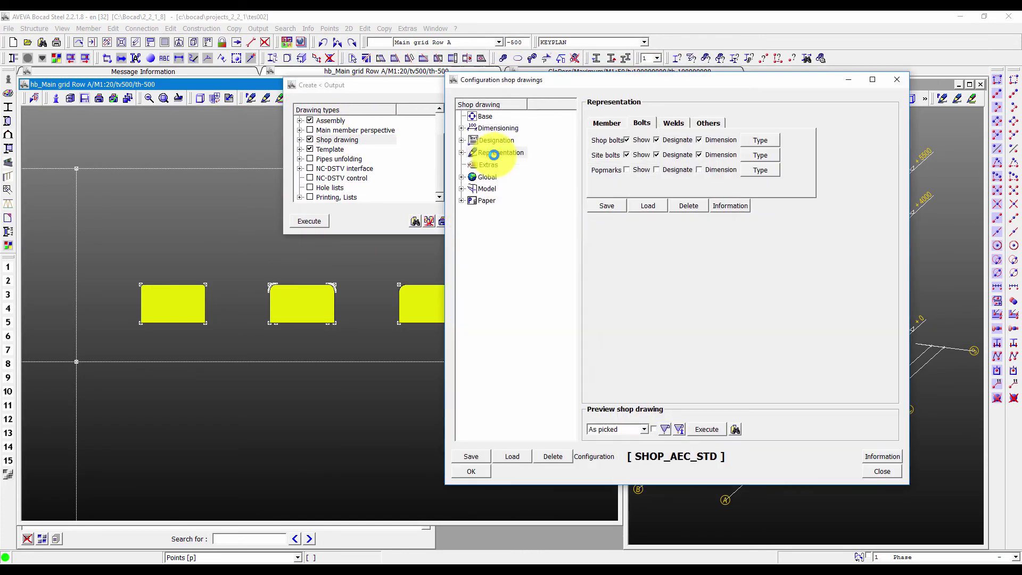
{"action": "left_click", "coordinate": [716, 430]}
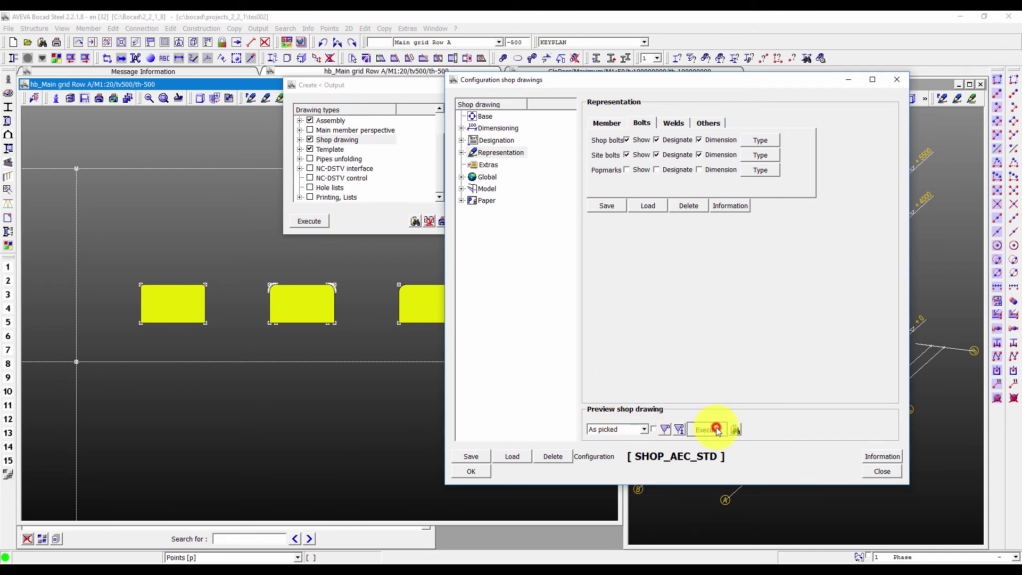
{"action": "left_click", "coordinate": [341, 302]}
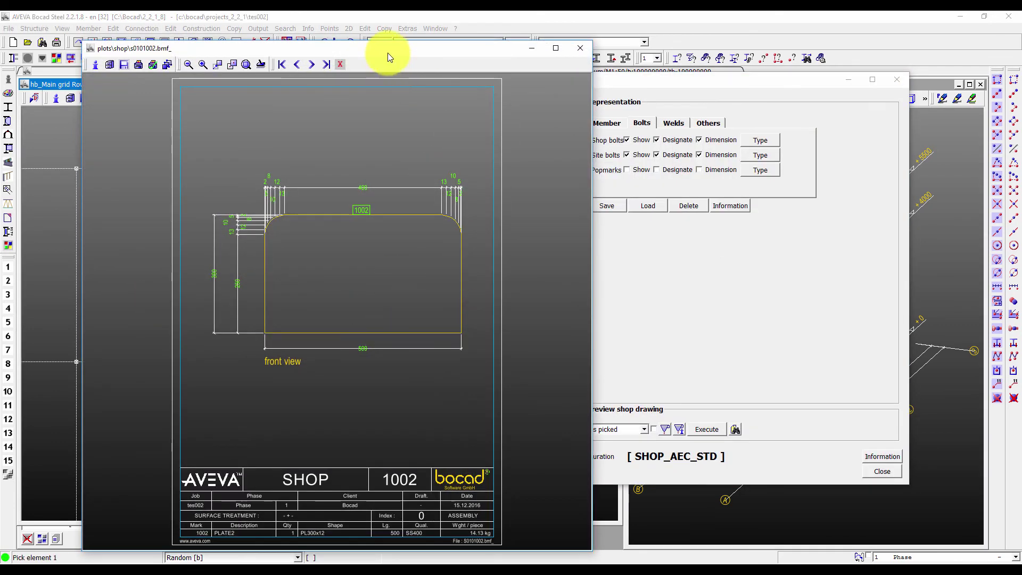
Step: Close the previous preview and preview the shop drawing for plate mark 1001, PLATE1 (PL300x10)
{"action": "left_click_drag", "start_coordinate": [387, 53], "coordinate": [581, 47]}
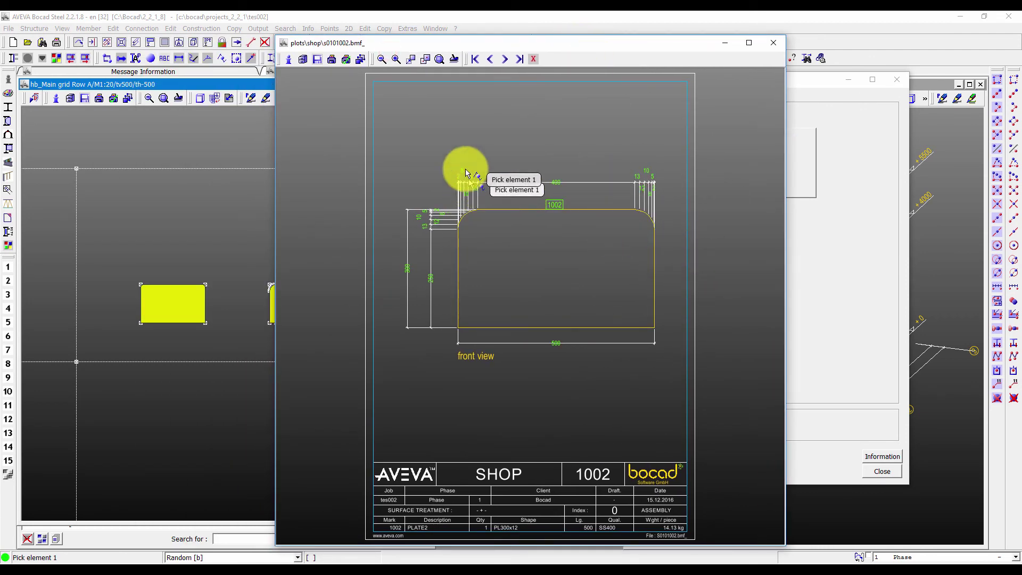
{"action": "left_click", "coordinate": [534, 59]}
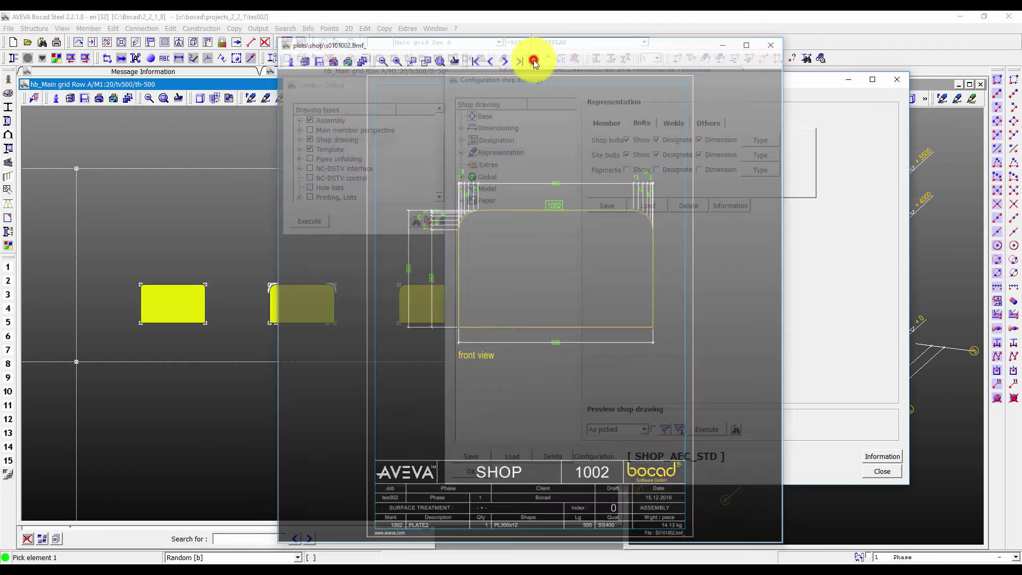
{"action": "left_click", "coordinate": [184, 282]}
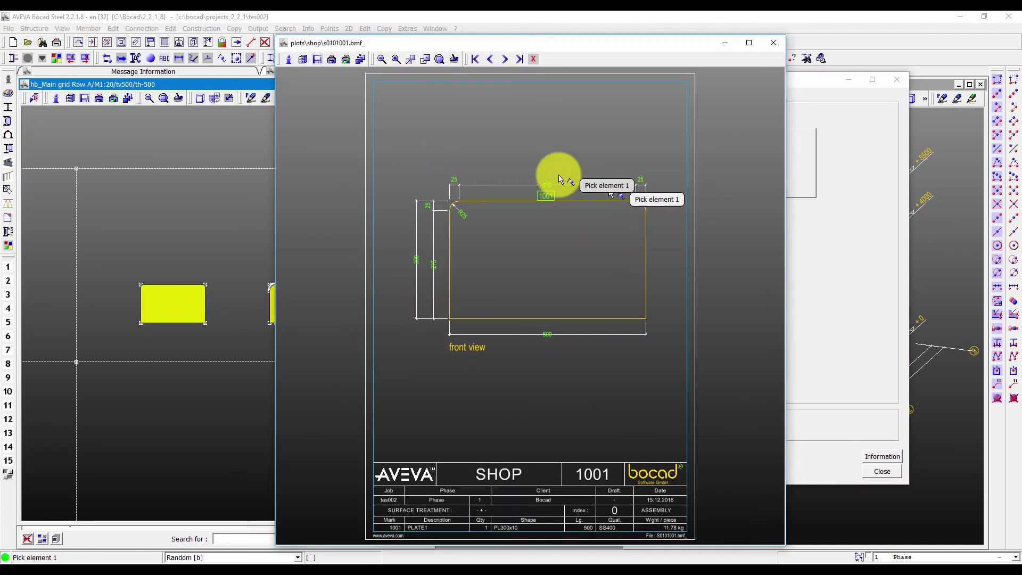
Step: Close the mark 1001 preview and request a shop drawing preview for the third plate
{"action": "left_click", "coordinate": [533, 60]}
{"action": "left_click", "coordinate": [708, 430]}
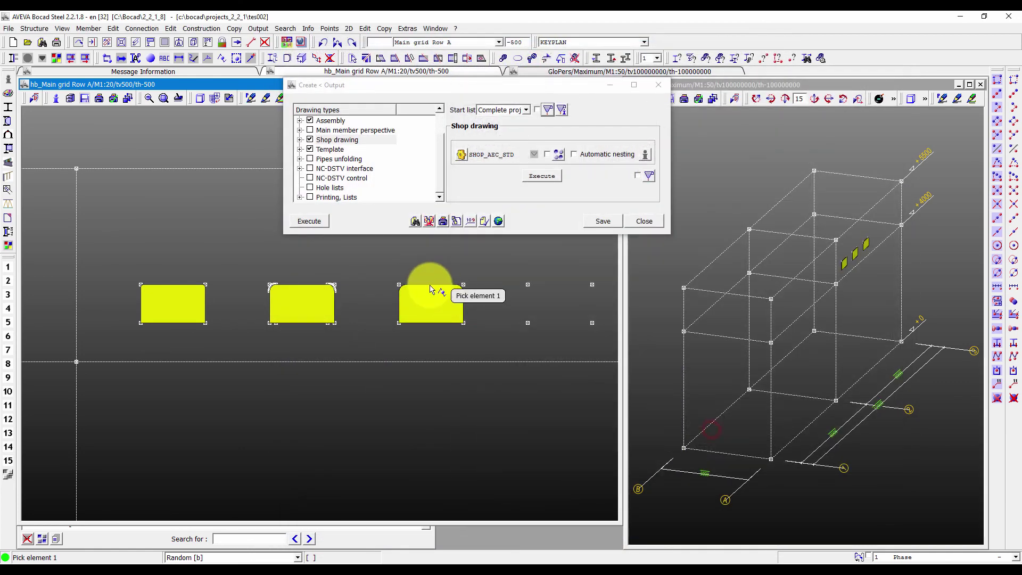
{"action": "right_click", "coordinate": [510, 261]}
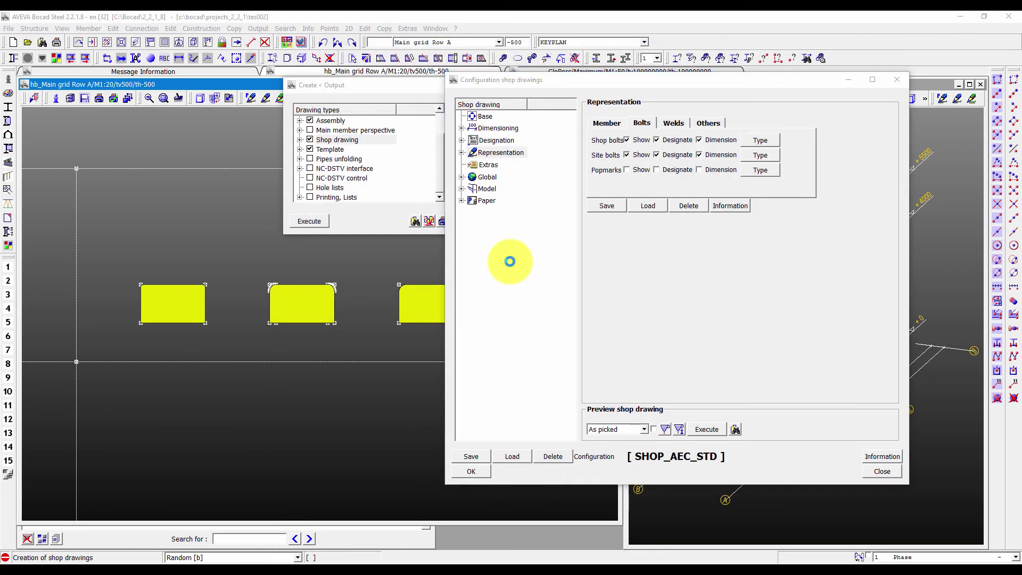